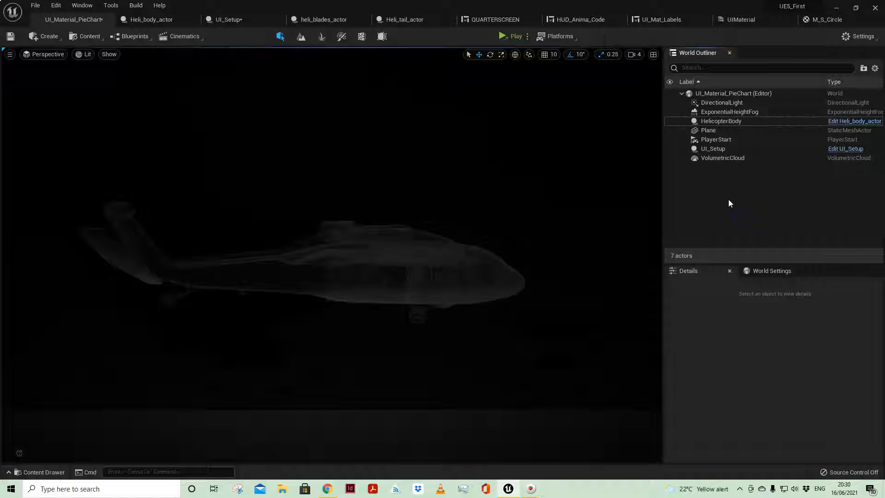
# - Open the HelicopterBody actor's blueprint and its heli_body static mesh, and examine the blades and tail sockets on the model
pyautogui.click(423, 250)
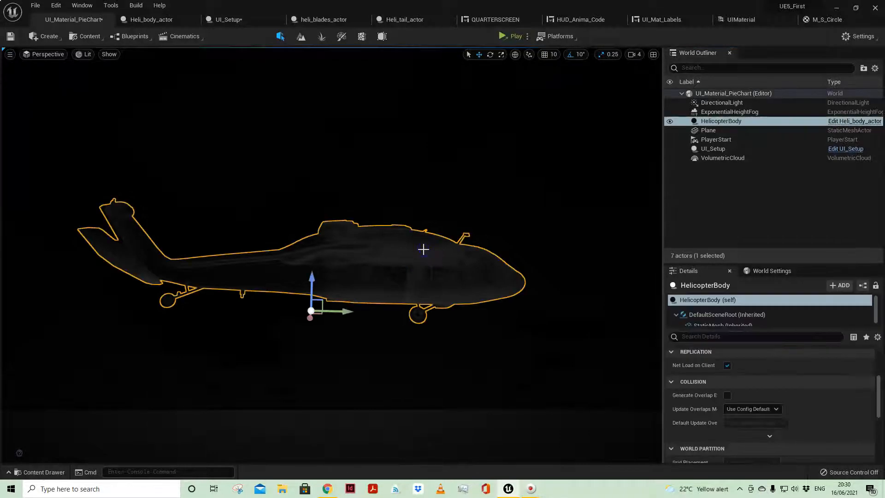
pyautogui.click(864, 123)
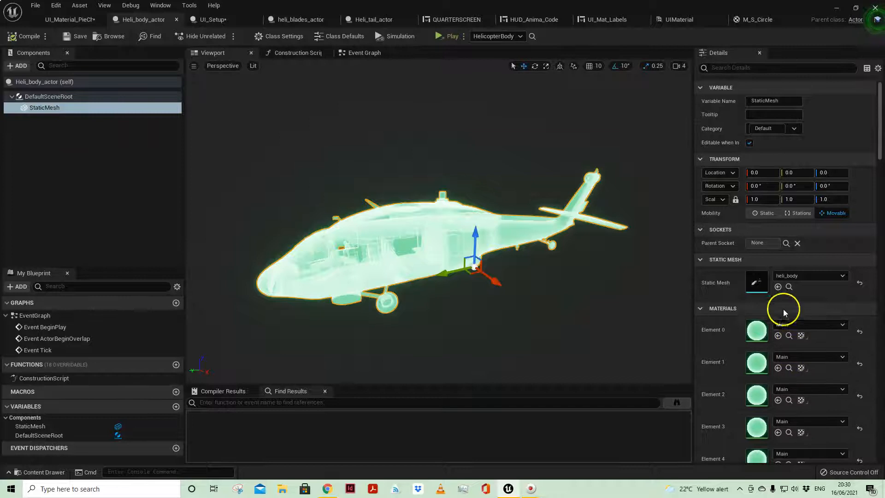
pyautogui.doubleClick(756, 279)
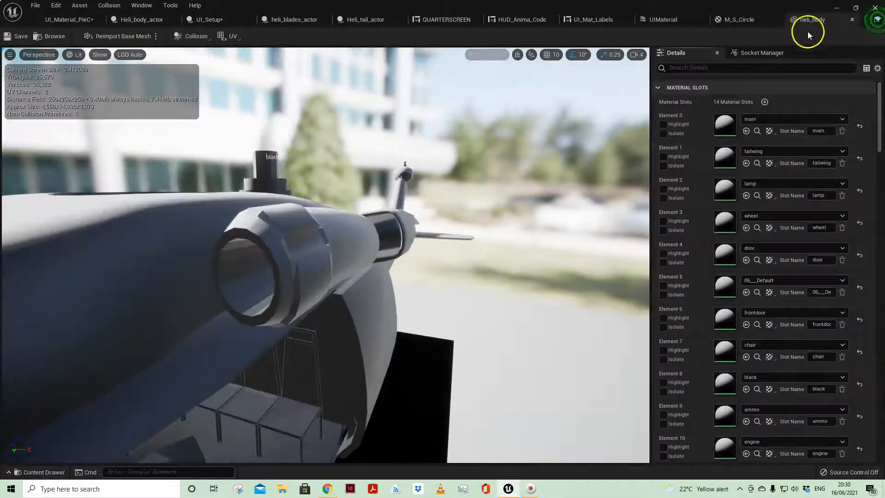
pyautogui.click(763, 52)
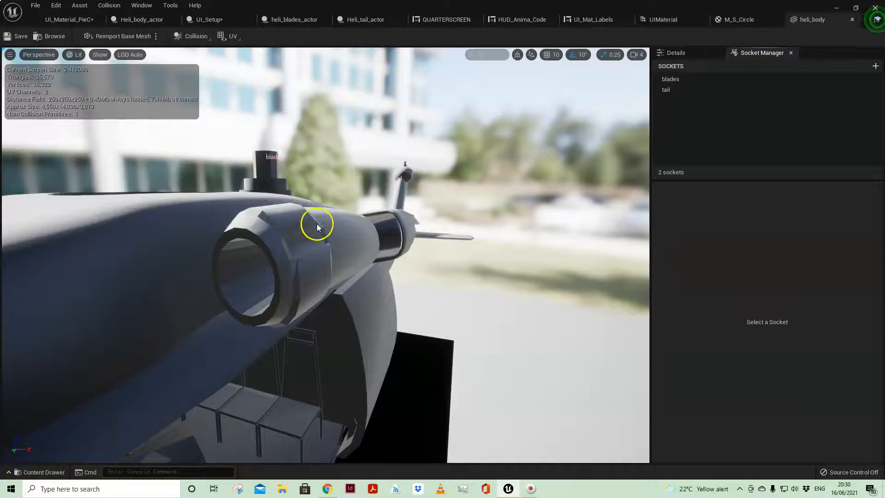
pyautogui.keyDown('alt'); pyautogui.moveTo(307, 211); pyautogui.dragTo(280, 249); pyautogui.keyUp('alt')
pyautogui.keyDown('alt'); pyautogui.moveTo(458, 119); pyautogui.dragTo(425, 118); pyautogui.keyUp('alt')
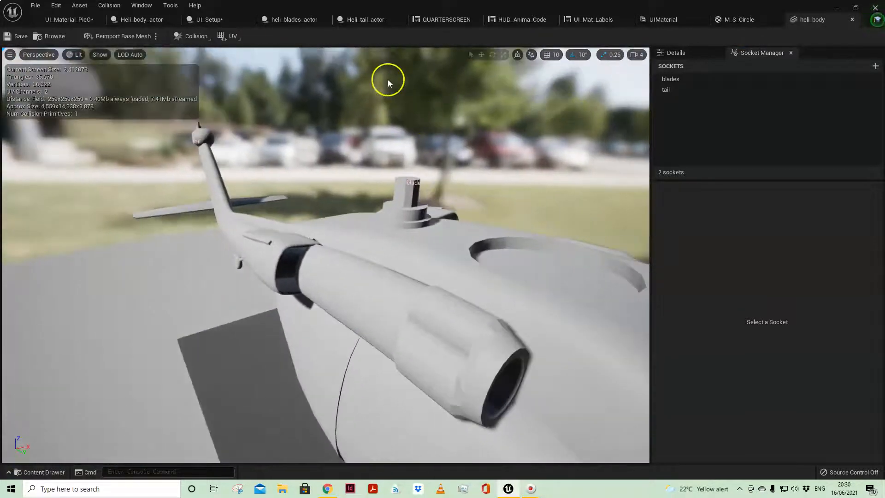
# - Open heli_blades_actor and inspect its StaticMesh and RotatingMovement components
pyautogui.click(297, 20)
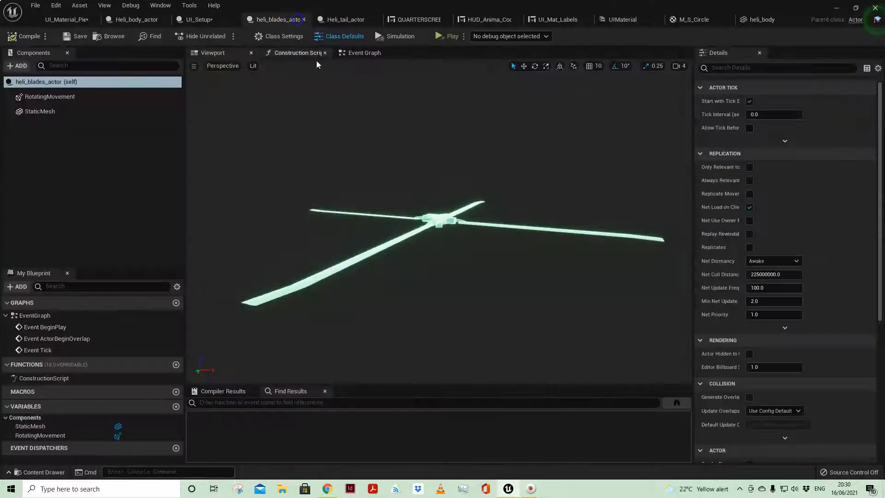
pyautogui.click(52, 111)
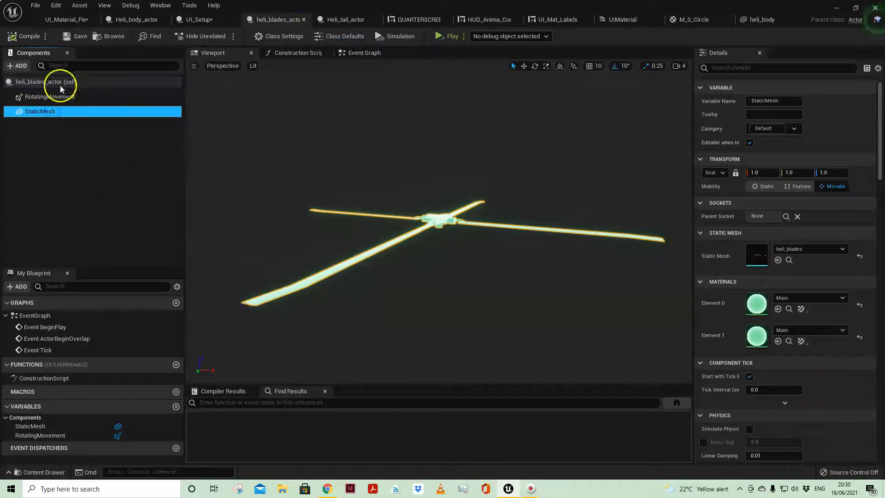
pyautogui.click(58, 96)
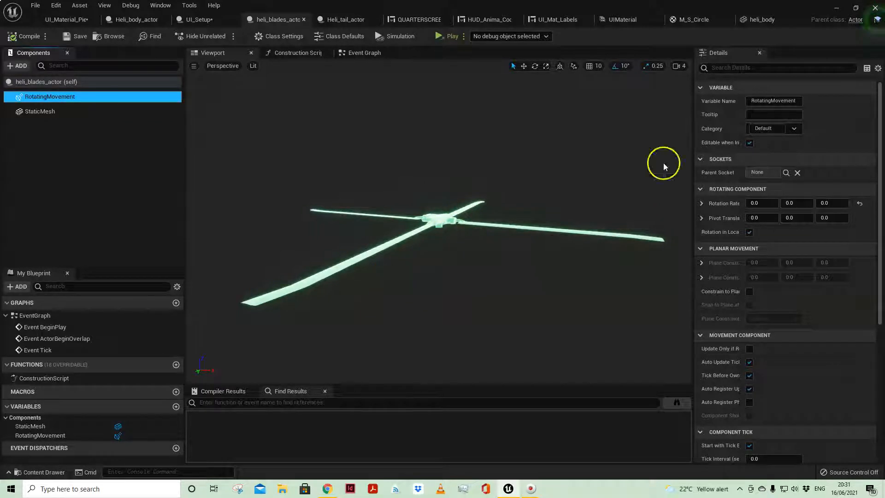
# - Try a Z rotation rate of about 111.57 on the blades' RotatingMovement component and undo it
pyautogui.moveTo(833, 203); pyautogui.dragTo(832, 203)
pyautogui.moveTo(765, 205); pyautogui.dragTo(848, 206)
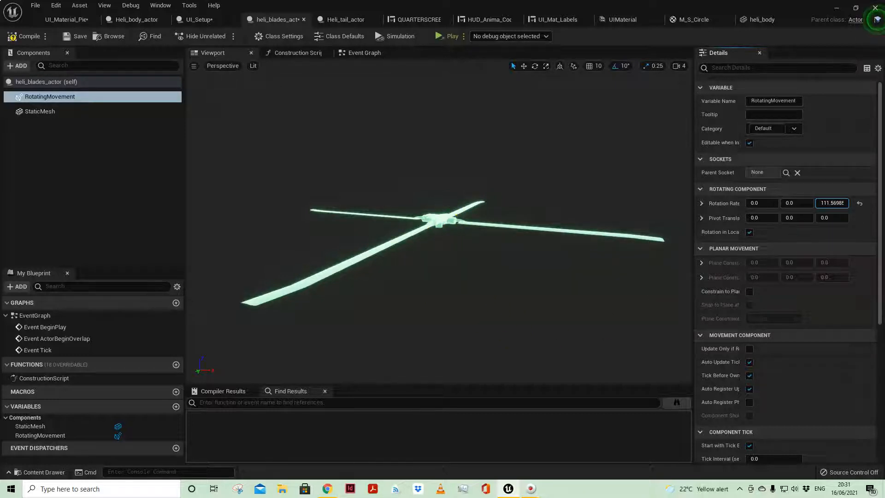
pyautogui.hotkey('ctrl', 'z')
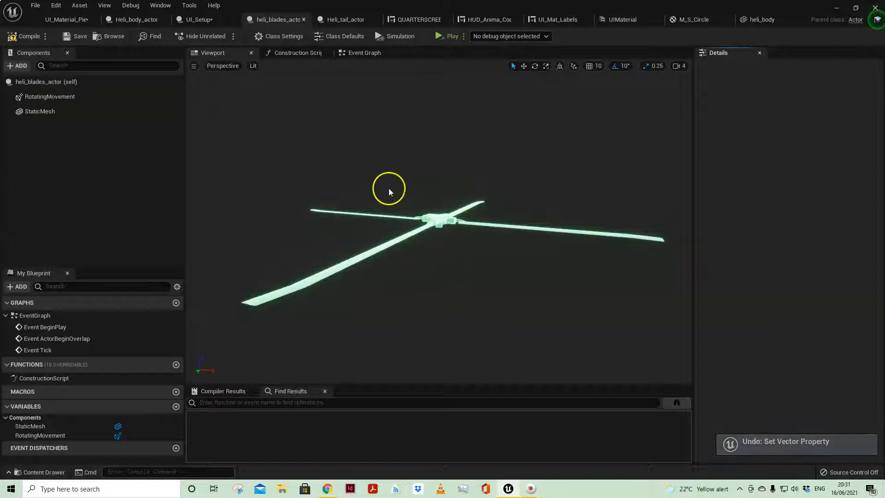
# - Examine the rotor models and their pivots in the Heli_tail_actor and heli_blades_actor viewports
pyautogui.click(344, 21)
pyautogui.click(203, 52)
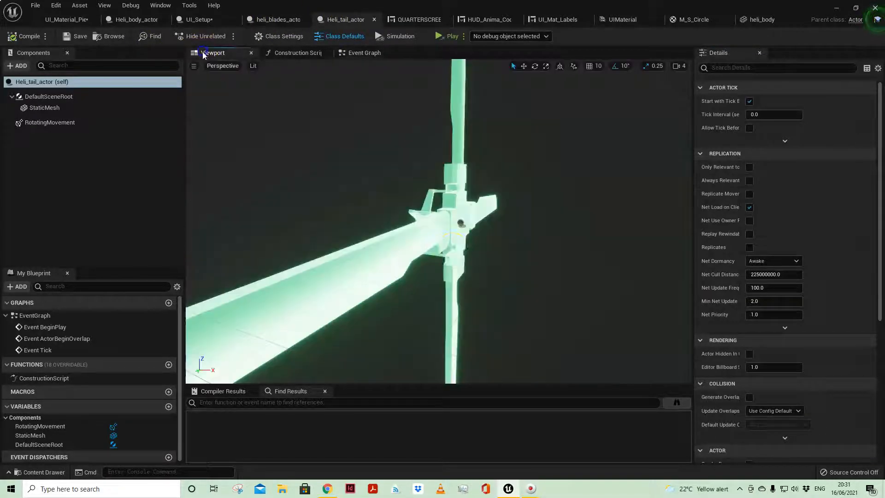
pyautogui.moveTo(505, 271); pyautogui.dragTo(455, 261)
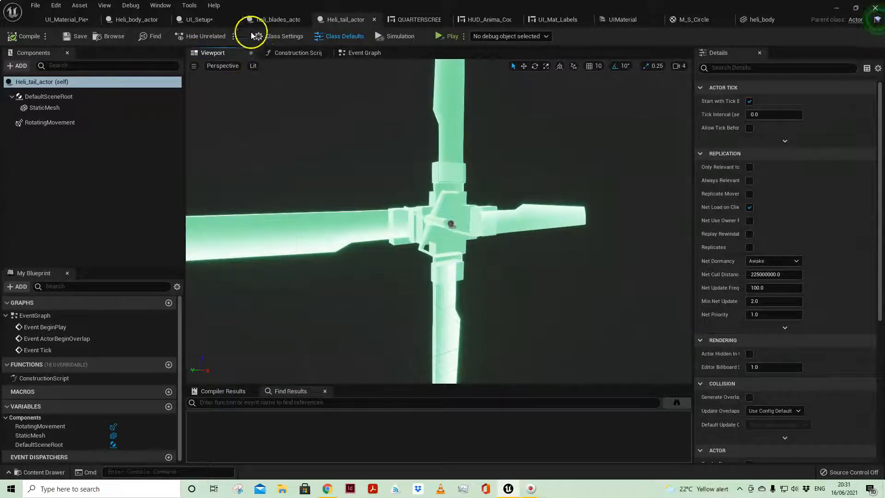
pyautogui.click(280, 20)
pyautogui.moveTo(413, 156); pyautogui.dragTo(399, 190)
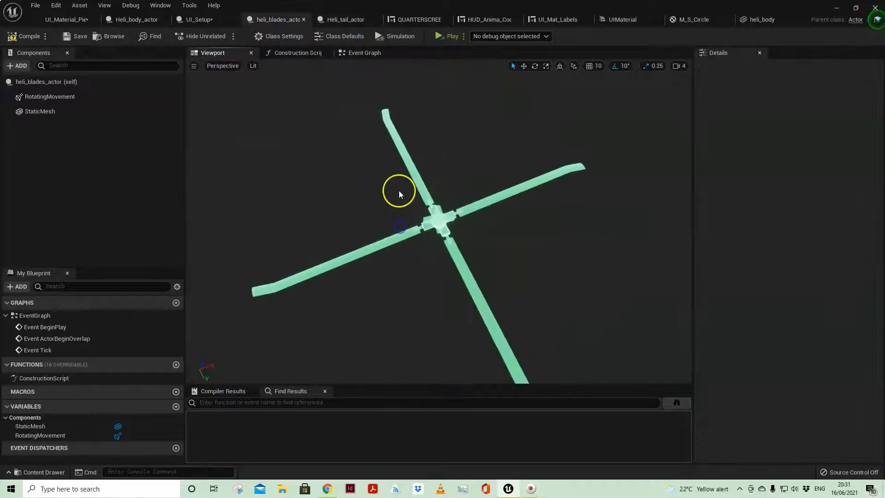
pyautogui.moveTo(438, 213); pyautogui.dragTo(443, 251)
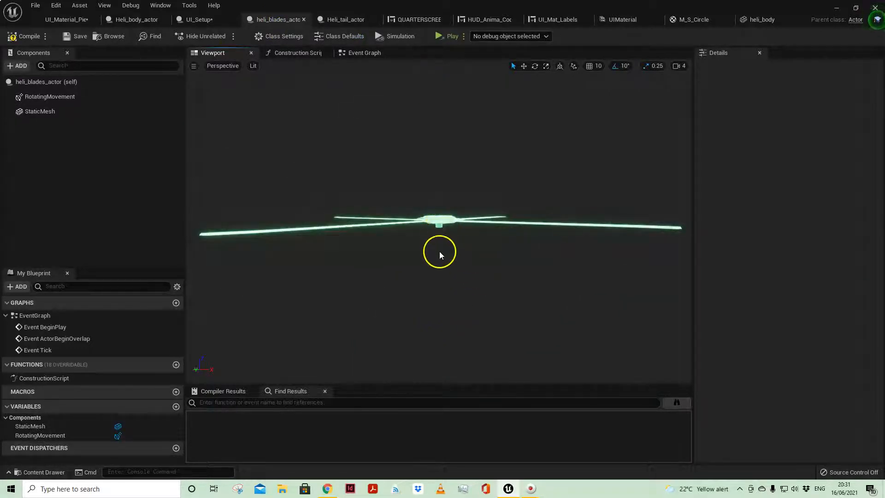
# - Return to the UI_Material_PieChart level, open the UI_Setup blueprint's event graph and widen the graph area
pyautogui.click(67, 19)
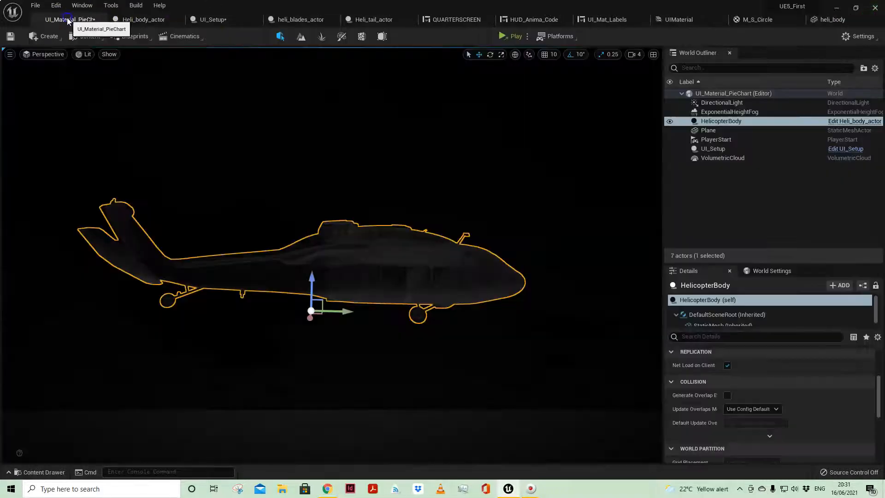
pyautogui.click(763, 195)
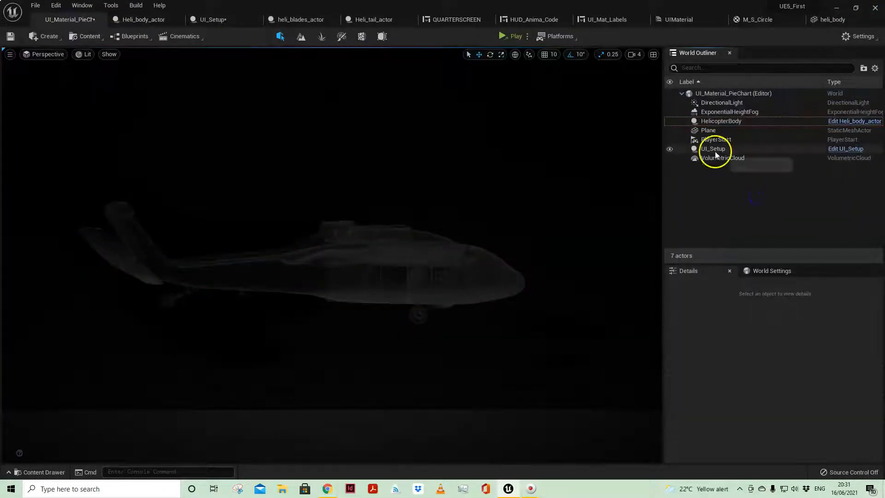
pyautogui.click(850, 149)
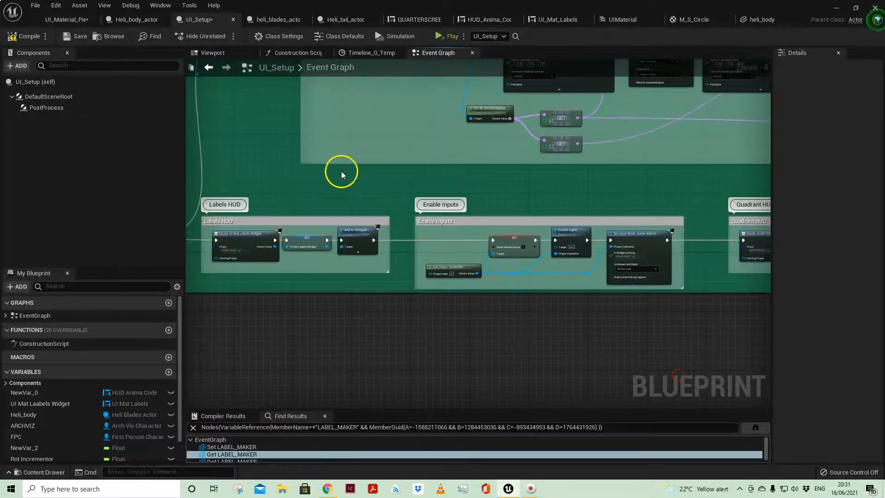
pyautogui.scroll(-3, 342, 174)
pyautogui.moveTo(472, 249); pyautogui.dragTo(463, 223, button='right')
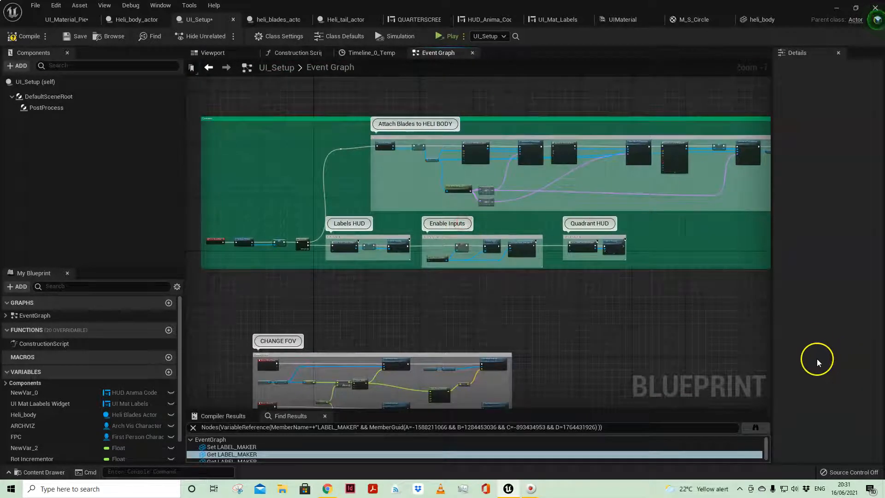
pyautogui.moveTo(771, 360); pyautogui.dragTo(840, 356)
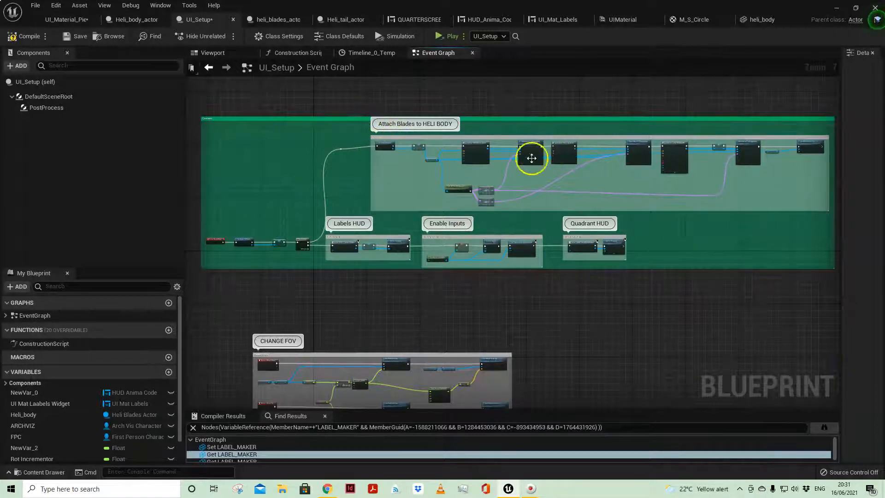
# - Examine the Attach Blades to HELI BODY, Labels HUD, Enable Inputs and Quadrant HUD node groups
pyautogui.scroll(6, 529, 154)
pyautogui.scroll(-6, 500, 139)
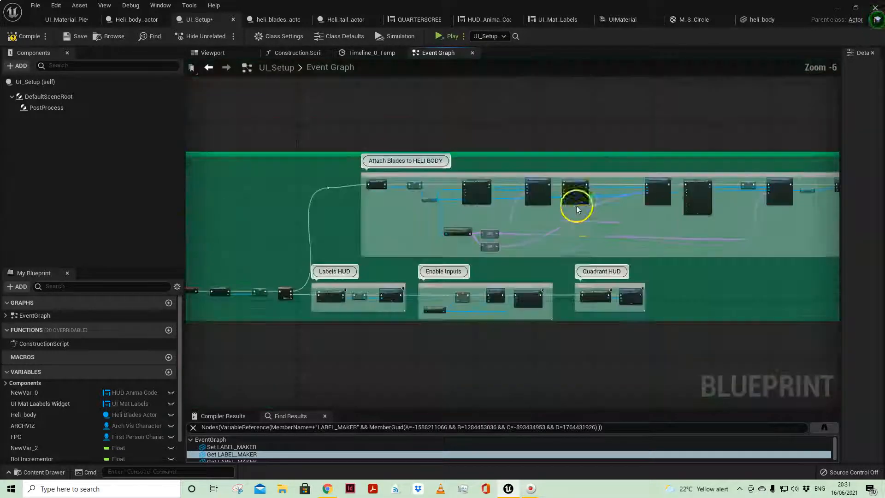
pyautogui.scroll(-1, 670, 263)
pyautogui.moveTo(705, 322); pyautogui.dragTo(620, 248, button='right')
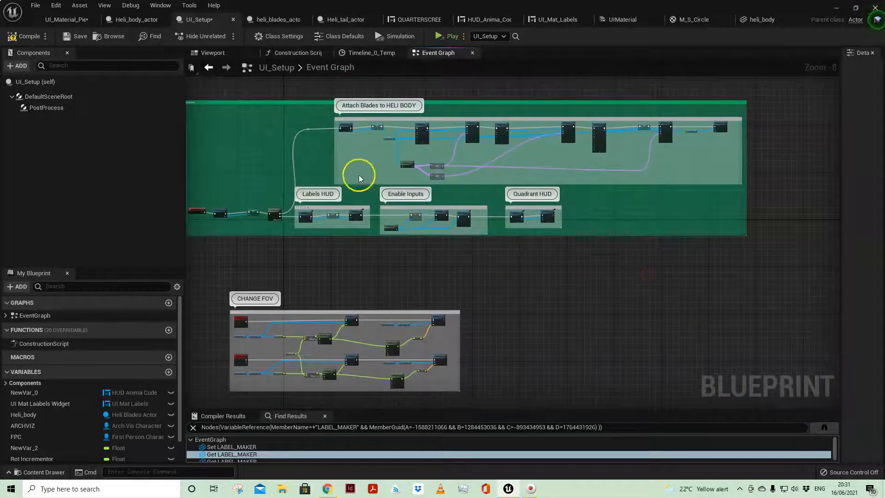
# - Locate the CHANGE FOV comment group in the event graph and select its nodes
pyautogui.moveTo(460, 277); pyautogui.dragTo(473, 187, button='right')
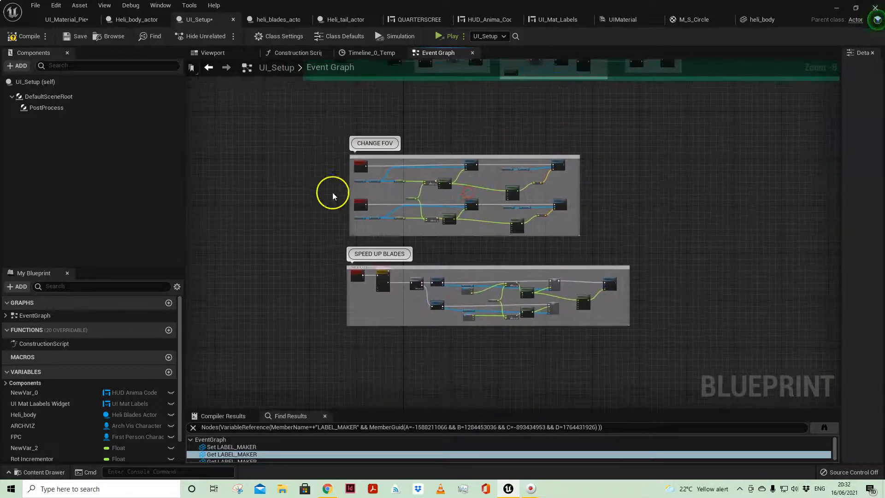
pyautogui.moveTo(322, 139); pyautogui.dragTo(638, 243)
pyautogui.click(542, 221)
pyautogui.click(374, 147)
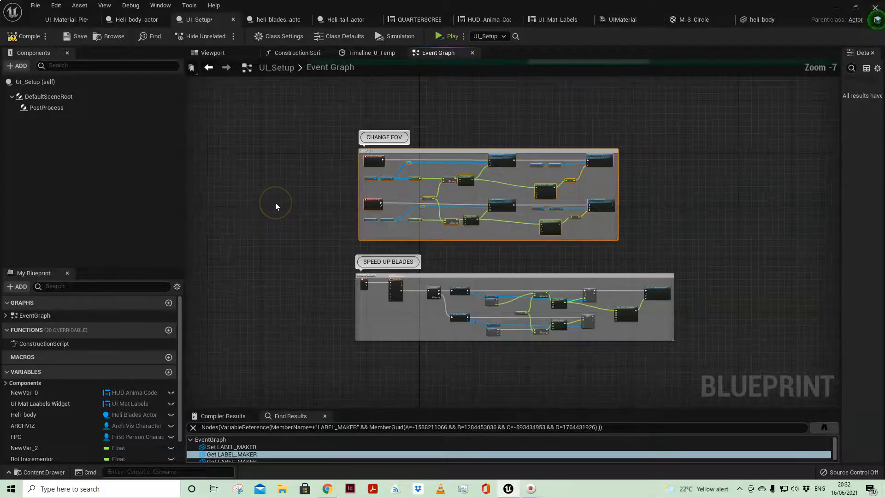
# - Examine the SPEED UP BLADES group from its key event and timeline through the Get Actor Of Class, rotation rate and clamp nodes
pyautogui.scroll(1, 275, 202)
pyautogui.moveTo(307, 225); pyautogui.dragTo(257, 189, button='right')
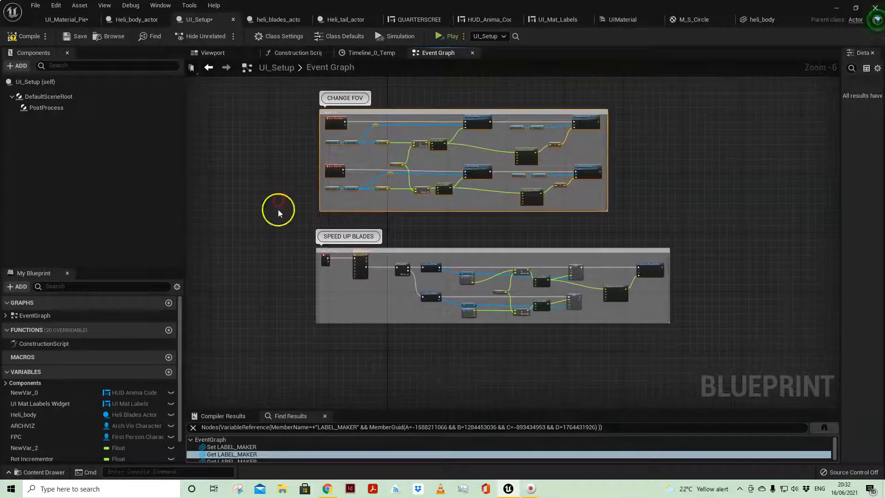
pyautogui.scroll(3, 345, 313)
pyautogui.moveTo(263, 154); pyautogui.dragTo(408, 221)
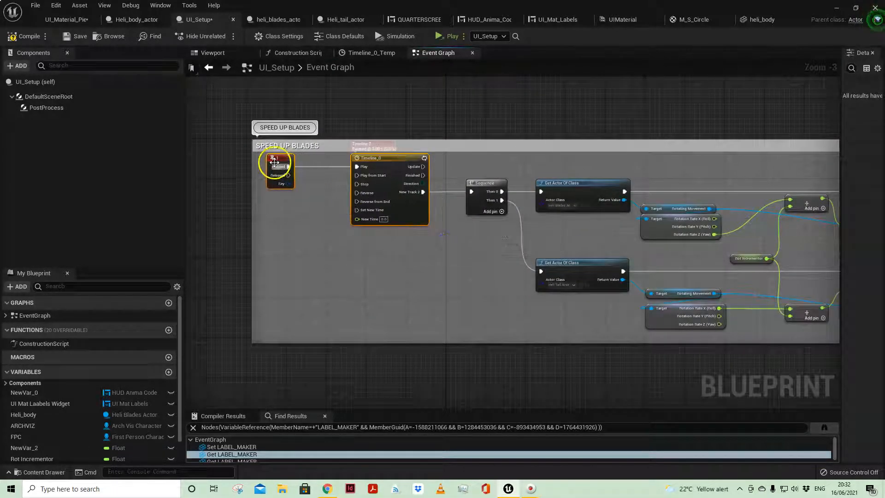
pyautogui.moveTo(461, 270); pyautogui.dragTo(356, 251, button='right')
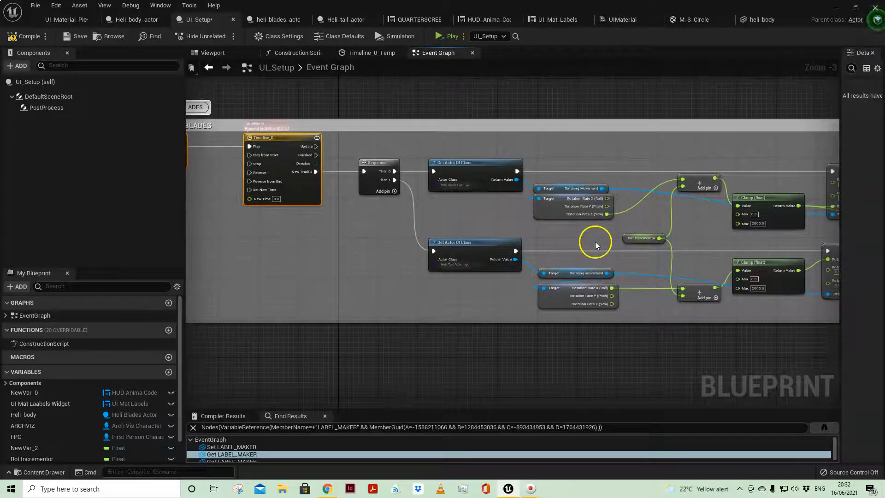
pyautogui.scroll(-2, 447, 191)
pyautogui.scroll(4, 523, 211)
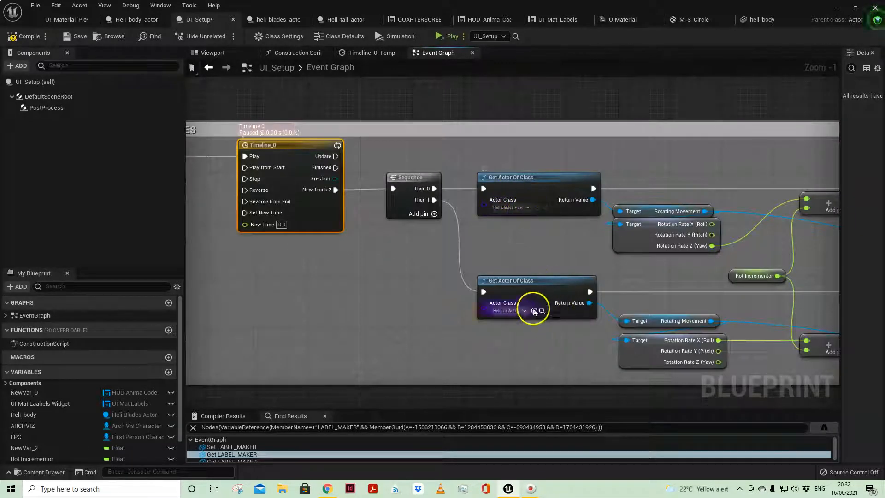
pyautogui.moveTo(561, 257); pyautogui.dragTo(434, 237, button='right')
pyautogui.scroll(-3, 571, 278)
pyautogui.moveTo(706, 289); pyautogui.dragTo(459, 289, button='right')
pyautogui.scroll(-3, 442, 223)
pyautogui.moveTo(418, 224); pyautogui.dragTo(457, 336, button='right')
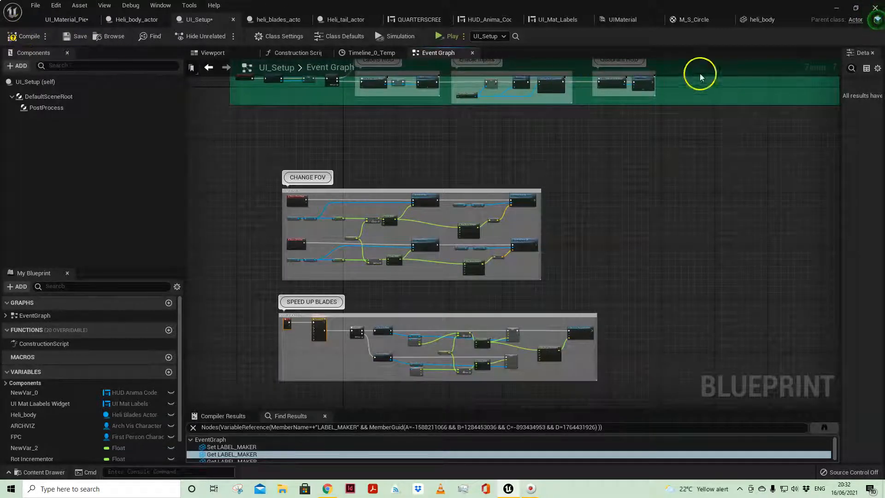
# - Return to the level and select the UI_Setup actor, followed by the HelicopterBody actor
pyautogui.click(80, 19)
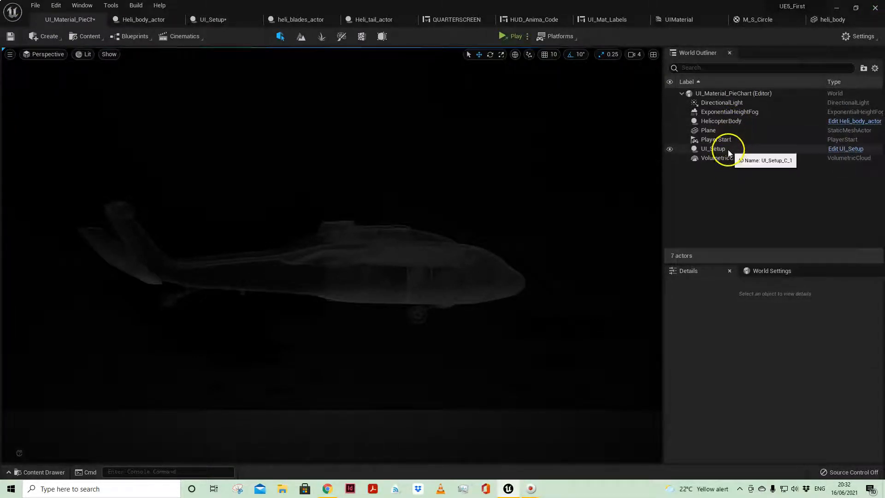
pyautogui.click(728, 149)
pyautogui.click(737, 121)
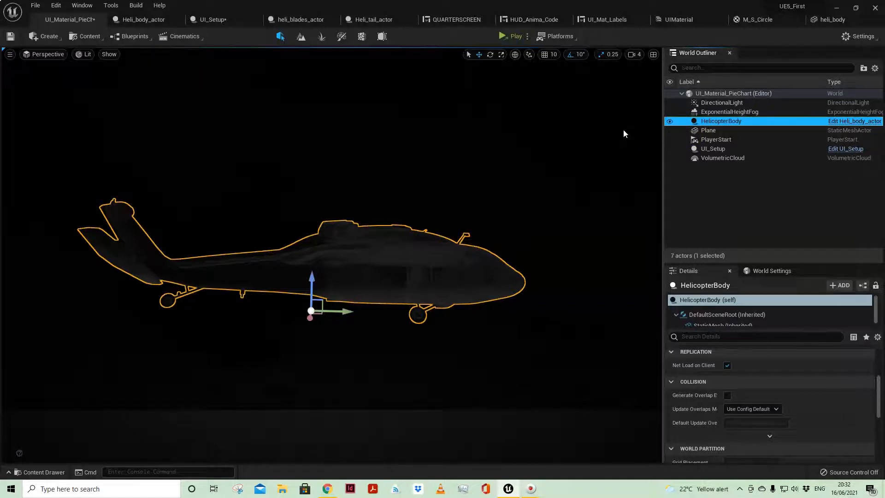
# - Open the QUARTERSCREEN widget and inspect the translucent image bars that make up its layout
pyautogui.click(446, 21)
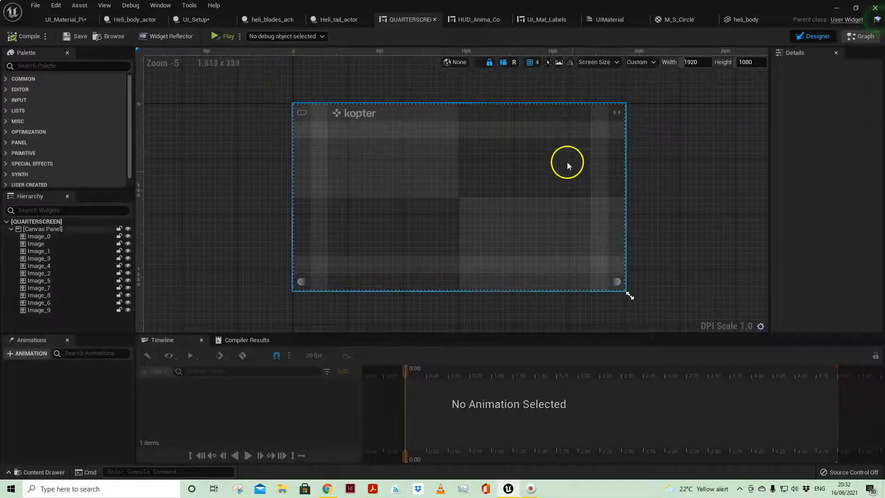
pyautogui.click(322, 129)
pyautogui.click(302, 134)
pyautogui.click(311, 268)
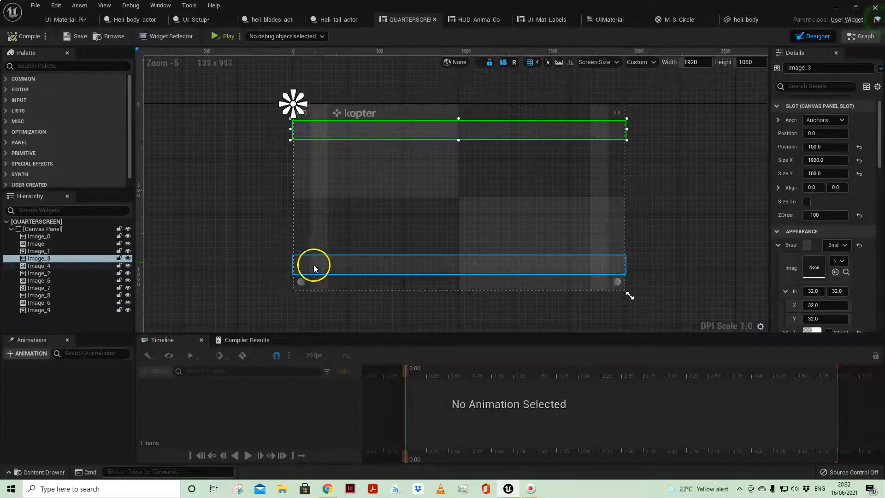
pyautogui.click(318, 270)
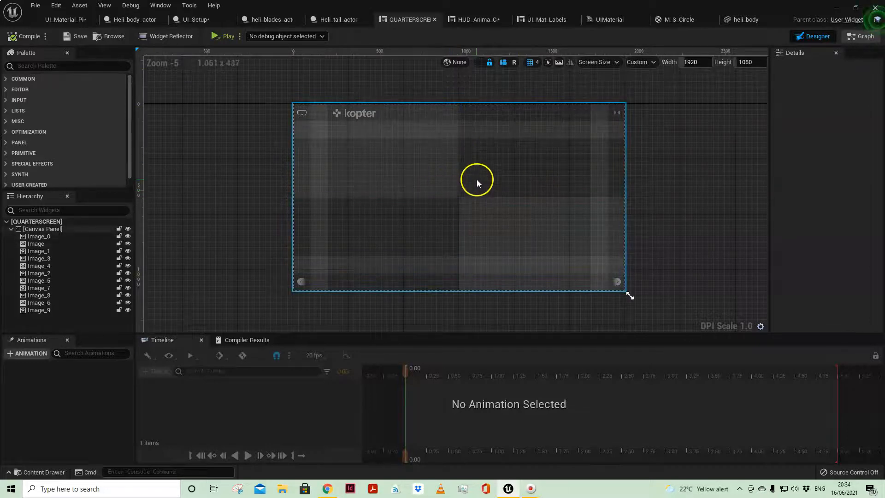
# - Open the UI_Mat_Labels widget and select its canvas panel CanvasPanel_0
pyautogui.click(558, 22)
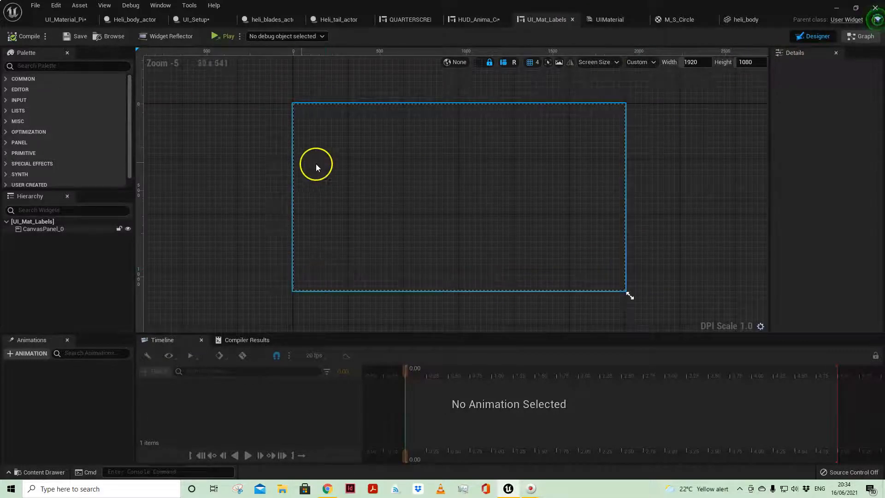
pyautogui.click(40, 229)
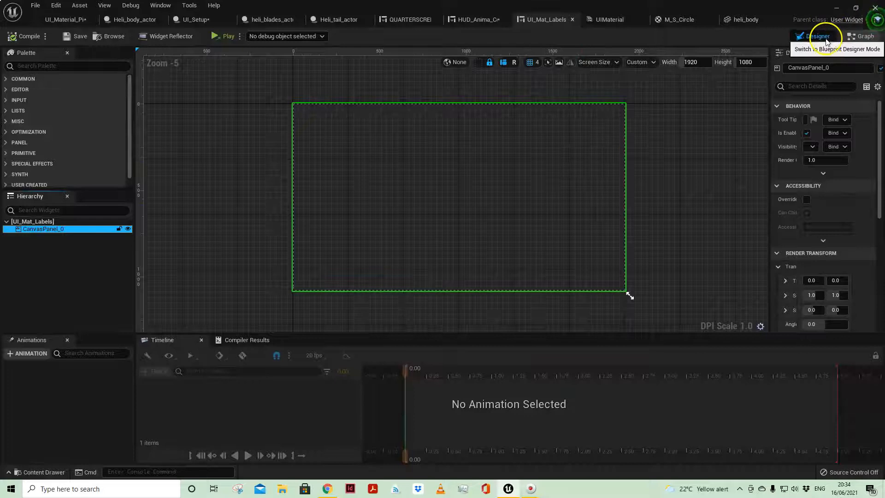
# - Open the UI_Mat_Labels event graph and survey its set-up nodes and ON TICK (Every Frame) groups
pyautogui.click(860, 36)
pyautogui.moveTo(715, 159); pyautogui.dragTo(709, 286, button='right')
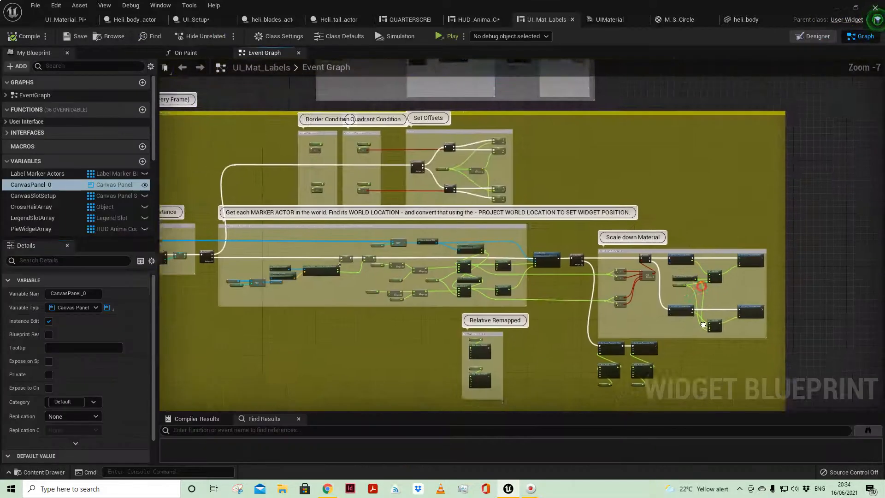
pyautogui.scroll(-4, 553, 239)
pyautogui.moveTo(525, 208); pyautogui.dragTo(508, 300, button='right')
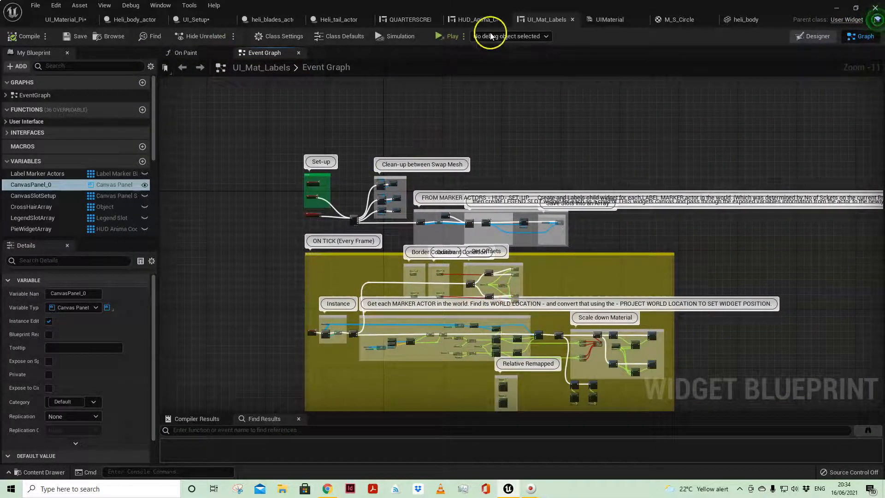
# - Open the HUD_Anima_Code widget and inspect its Pie_S_Image, Pie_M_Image and Pie_L_Image elements, ending with Pie_S_Image selected
pyautogui.click(475, 19)
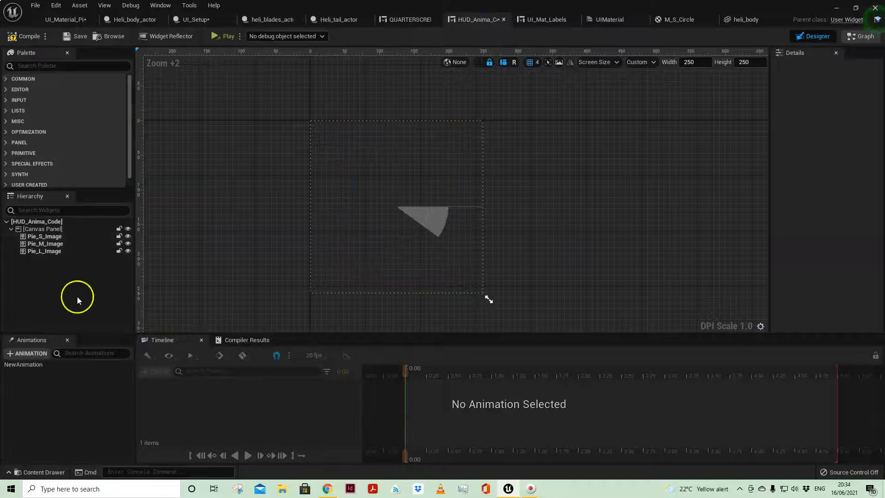
pyautogui.click(51, 236)
pyautogui.click(56, 245)
pyautogui.click(57, 251)
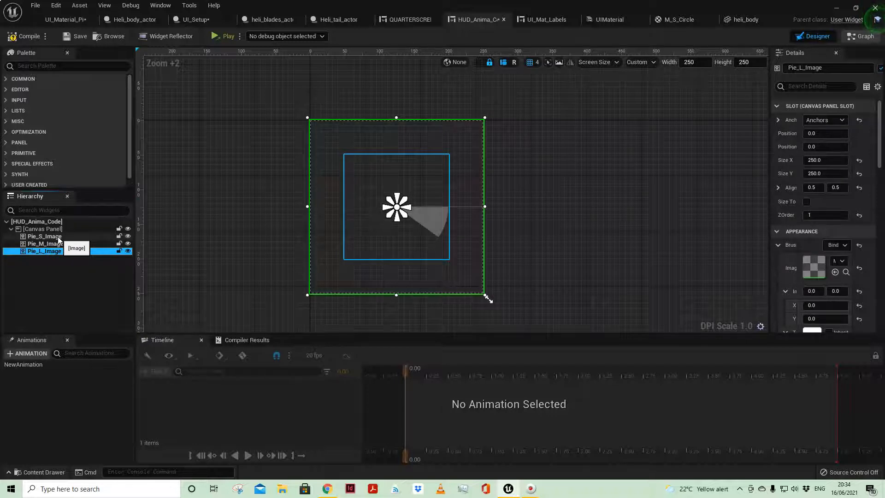
pyautogui.click(52, 237)
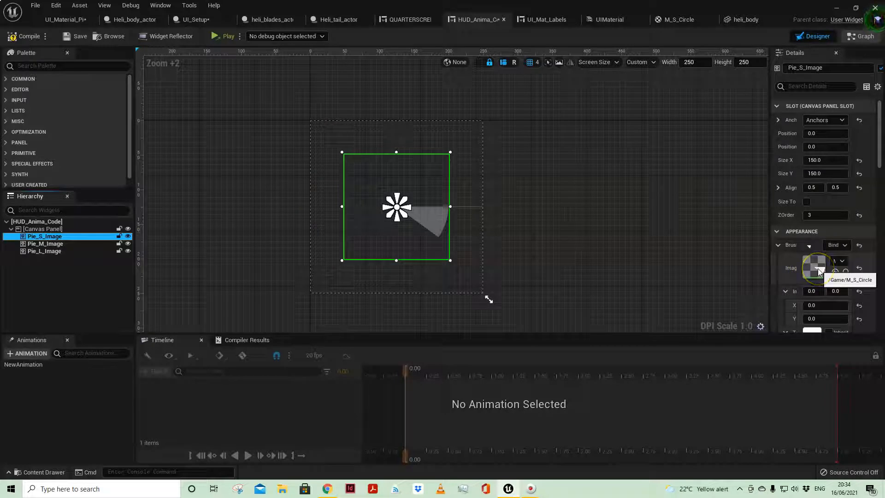
# - Open the M_S_Circle material from the Pie_S_Image brush and inspect the Pie_S parameter and If node in its Percent group
pyautogui.doubleClick(818, 269)
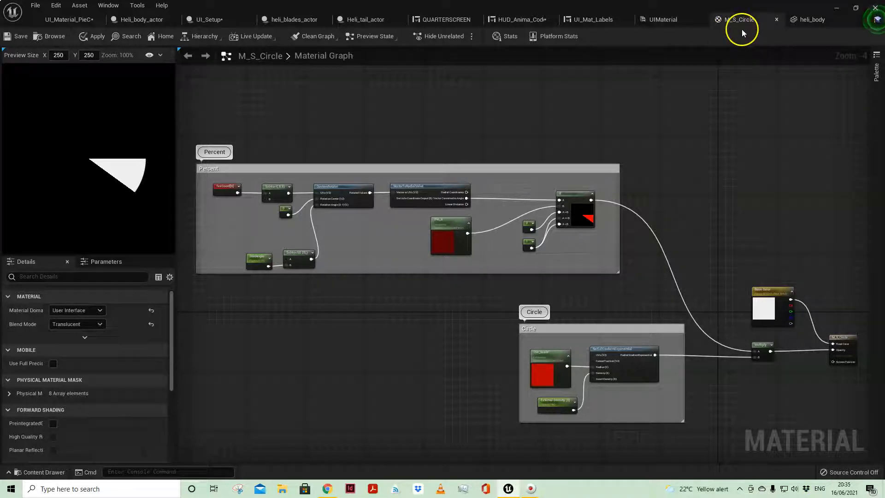
pyautogui.moveTo(404, 349); pyautogui.dragTo(414, 320, button='right')
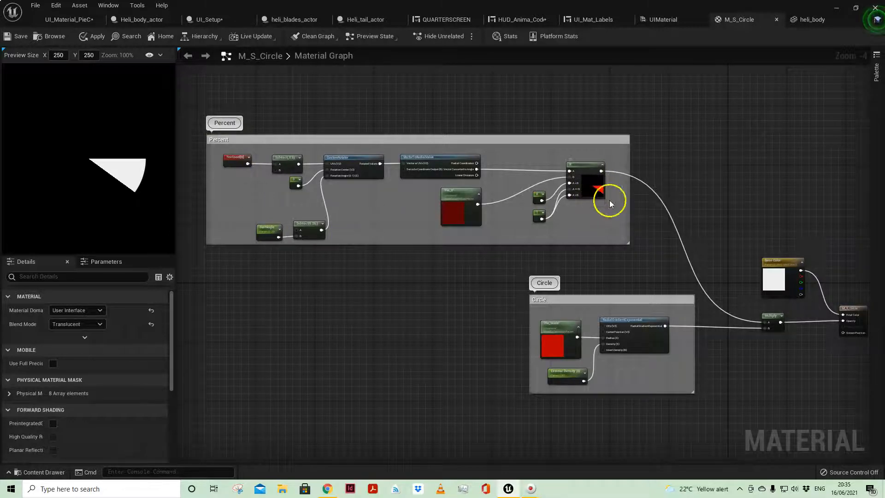
pyautogui.scroll(4, 461, 210)
pyautogui.click(464, 197)
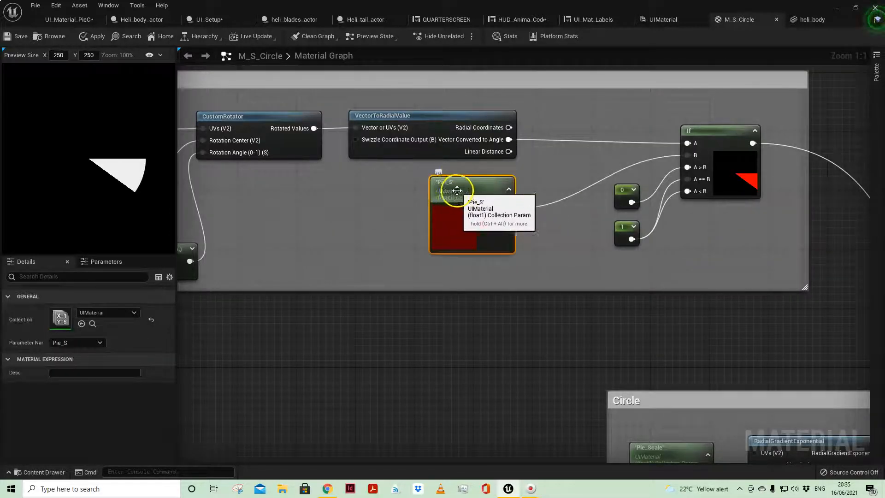
pyautogui.scroll(-4, 486, 206)
pyautogui.moveTo(527, 233); pyautogui.dragTo(490, 192, button='right')
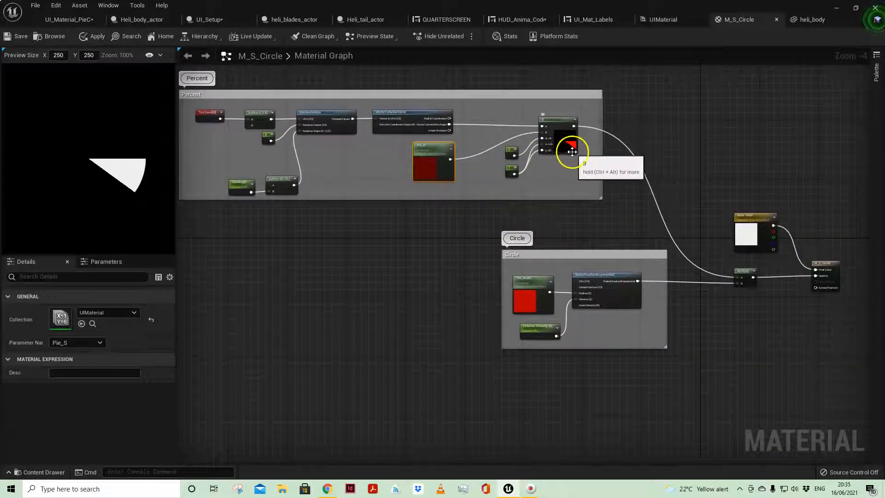
pyautogui.click(571, 133)
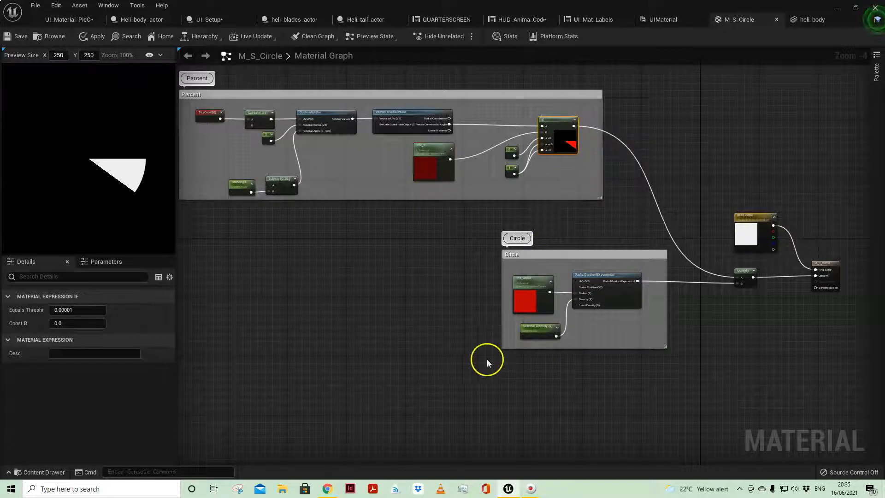
# - Examine the material's Circle group from the Pie_Scale parameter through the radial gradient to the Multiply and output nodes
pyautogui.moveTo(496, 359); pyautogui.dragTo(400, 355, button='right')
pyautogui.scroll(1, 401, 354)
pyautogui.scroll(3, 399, 302)
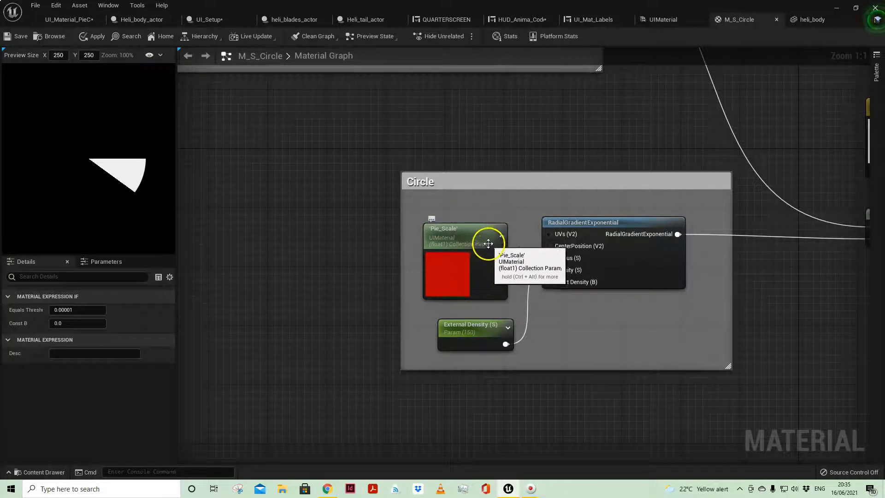
pyautogui.scroll(-3, 440, 243)
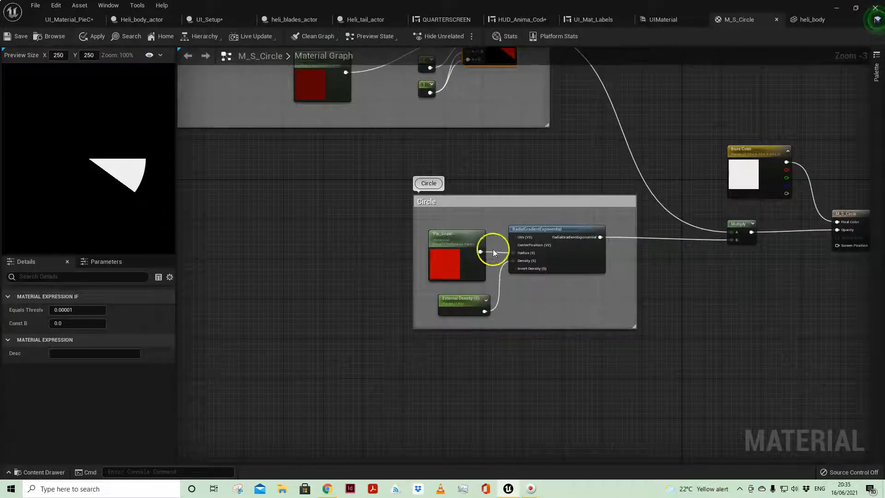
pyautogui.moveTo(718, 279); pyautogui.dragTo(602, 314, button='right')
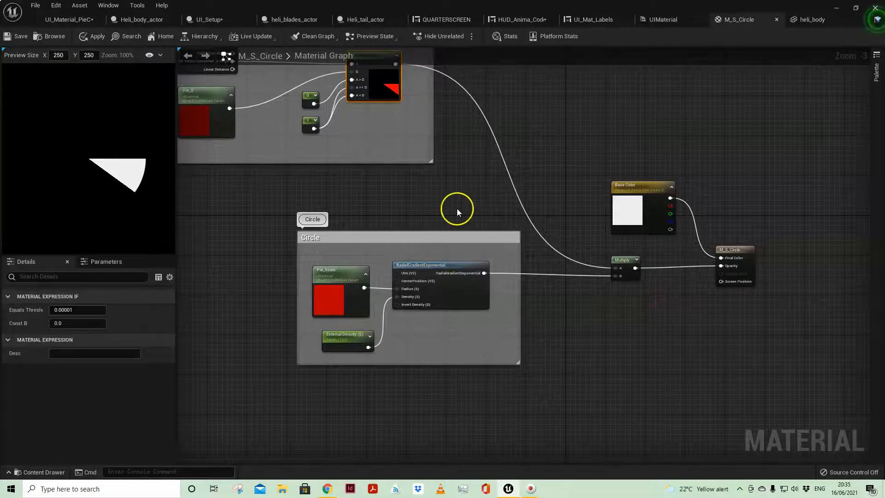
# - Select all the nodes in the Percent and Circle groups together with the colour, Multiply and output nodes
pyautogui.scroll(-1, 403, 211)
pyautogui.scroll(-1, 402, 210)
pyautogui.moveTo(286, 232); pyautogui.dragTo(423, 269, button='right')
pyautogui.moveTo(214, 129); pyautogui.dragTo(742, 339)
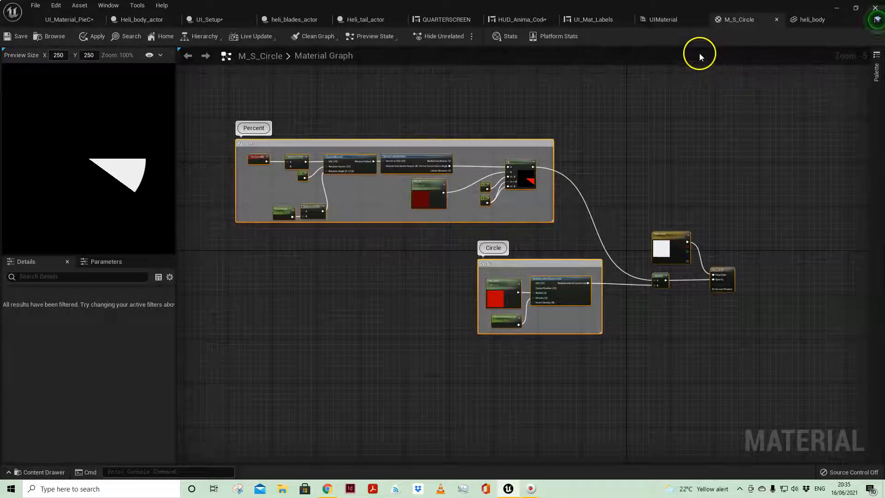
# - Open the UIMaterial parameter collection and inspect the scalar parameters Pie_S, Pie_M, Pie_L and Pie_Scale
pyautogui.click(671, 23)
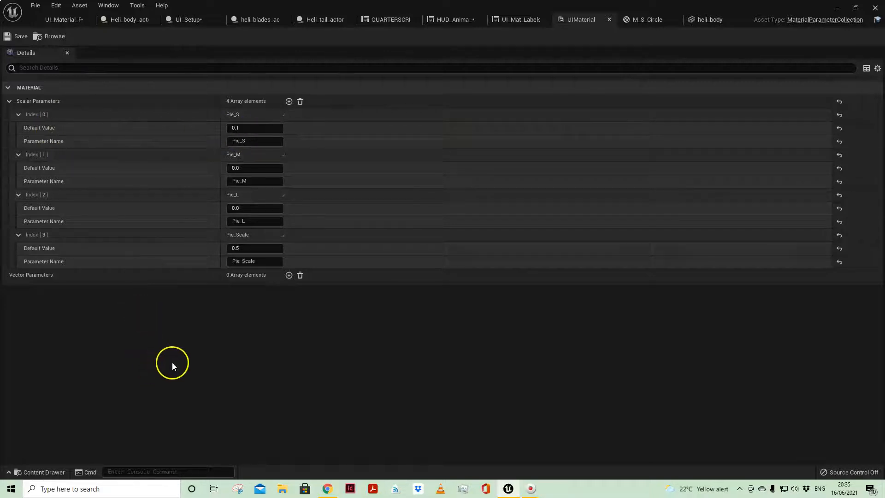
pyautogui.click(252, 139)
pyautogui.click(253, 182)
pyautogui.click(253, 222)
pyautogui.doubleClick(255, 223)
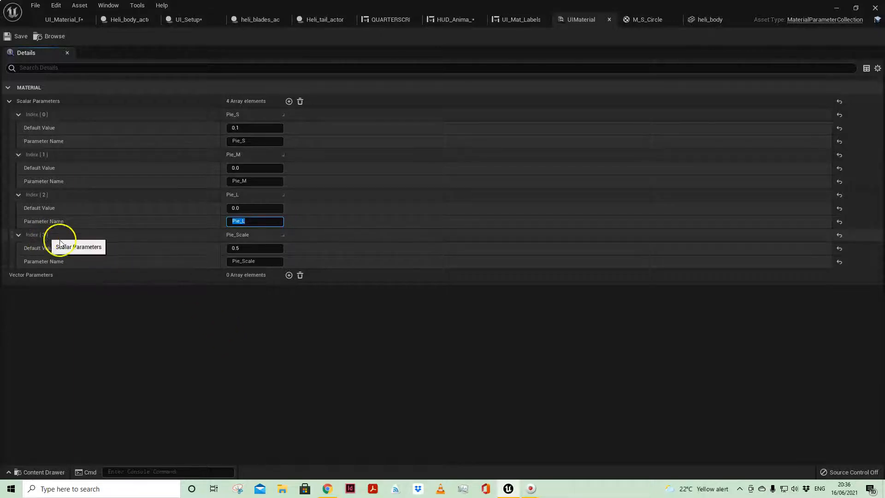
pyautogui.click(245, 237)
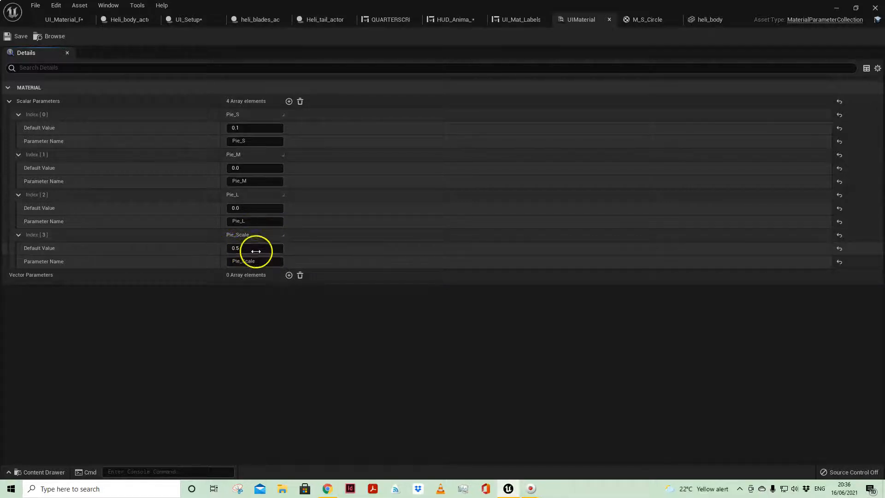
# - Return to the M_S_Circle material and select its whole node network again
pyautogui.click(645, 20)
pyautogui.moveTo(213, 101); pyautogui.dragTo(789, 358)
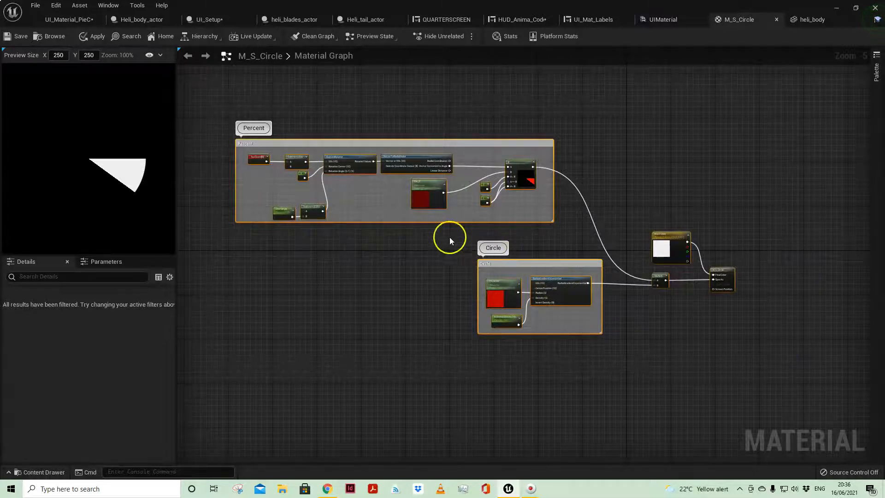
pyautogui.moveTo(201, 105); pyautogui.dragTo(765, 347)
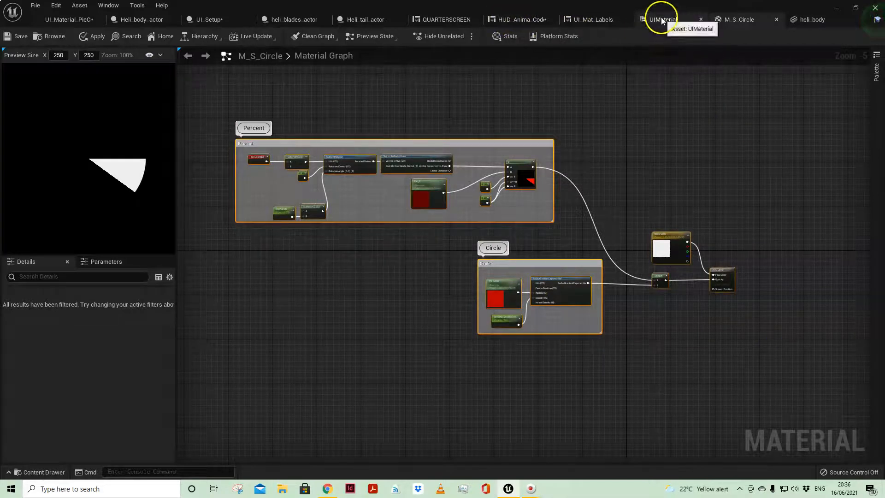
# - Review the world-location-to-widget-position nodes in the UI_Mat_Labels graph, followed by the M_S_Circle material and the UIMaterial collection
pyautogui.click(592, 20)
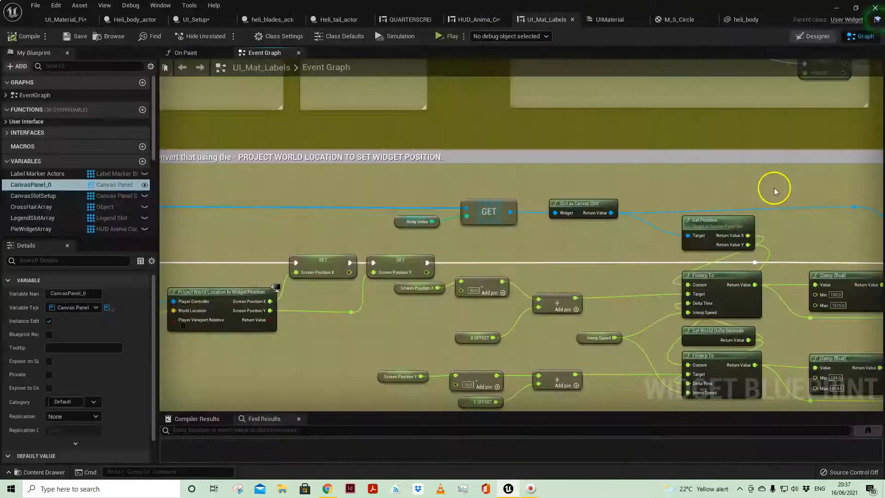
pyautogui.scroll(-4, 770, 188)
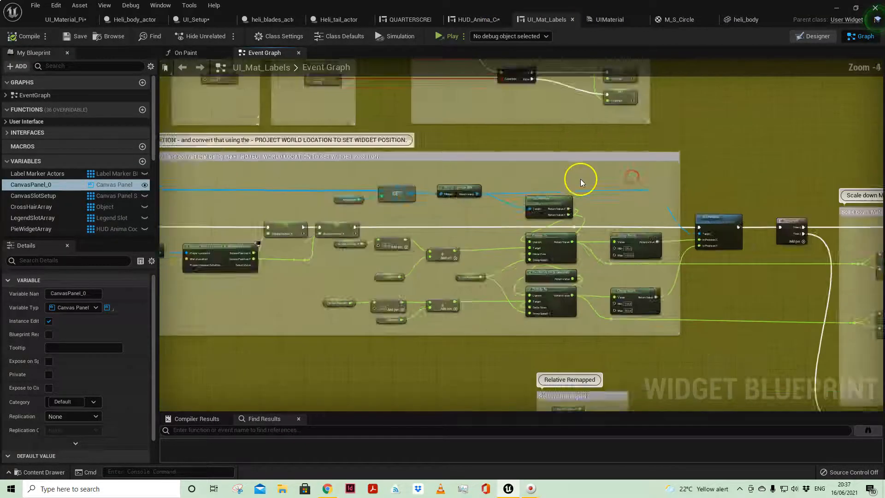
pyautogui.scroll(1, 532, 212)
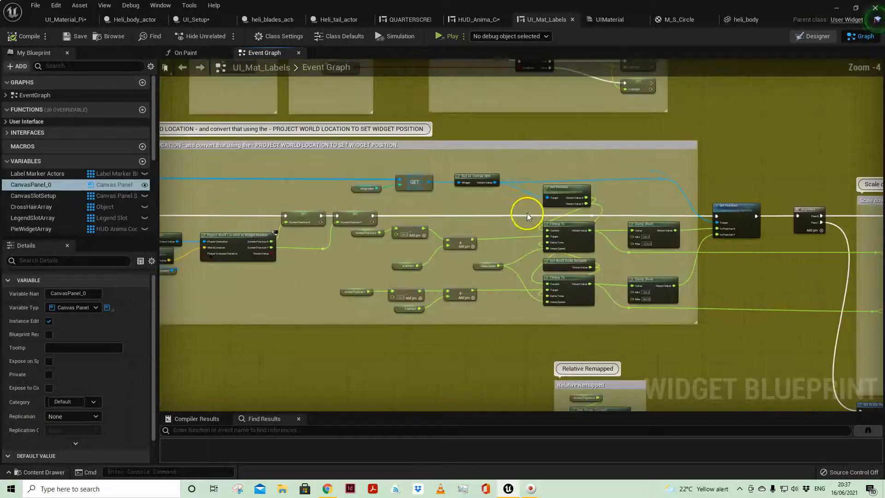
pyautogui.click(687, 20)
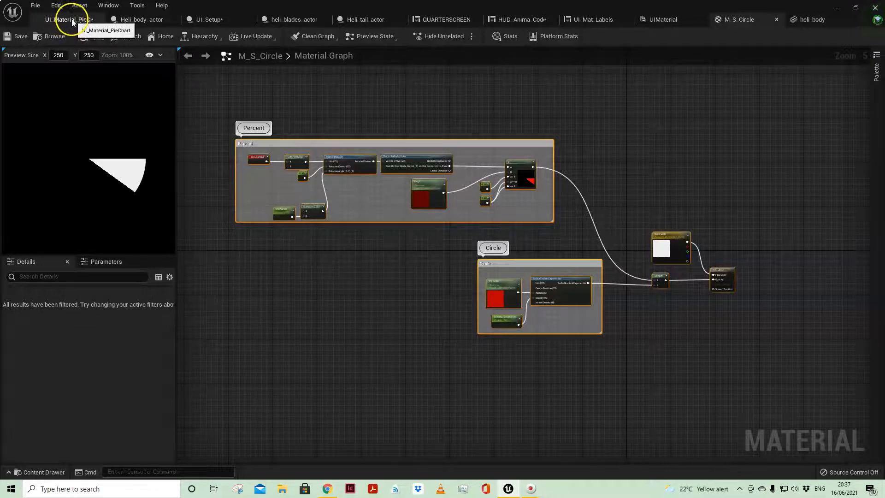
pyautogui.click(659, 20)
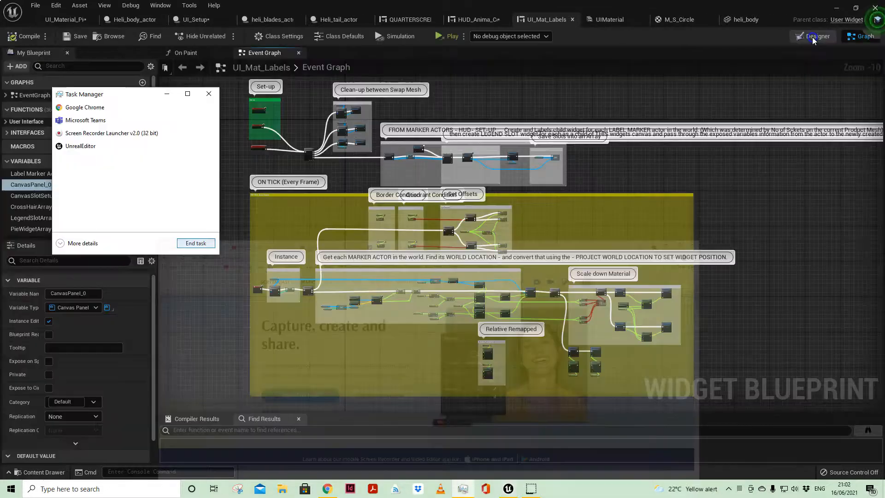
# - Show the UI_Mat_Labels widget's design layout and select its canvas panel CanvasPanel_0
pyautogui.click(814, 37)
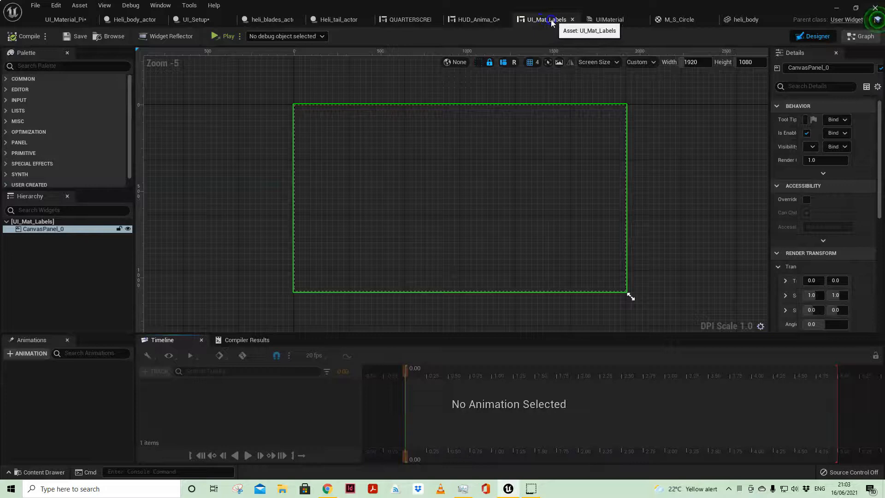
pyautogui.click(269, 94)
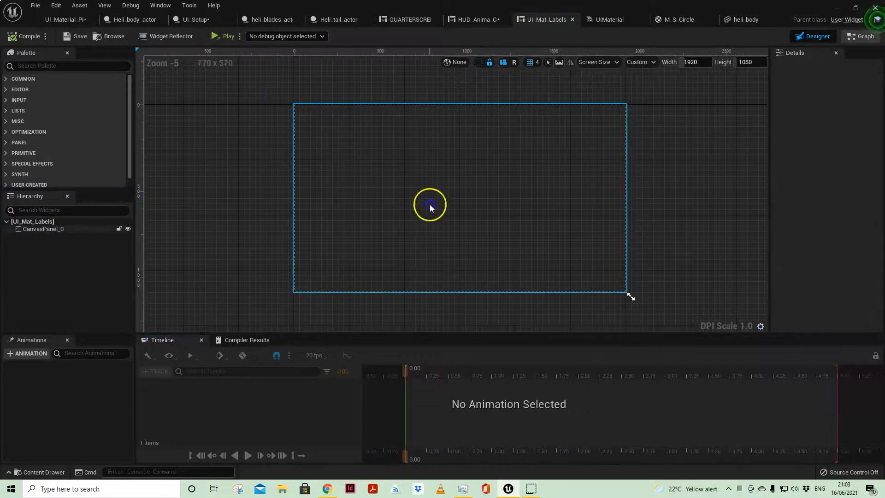
pyautogui.click(34, 253)
pyautogui.click(48, 232)
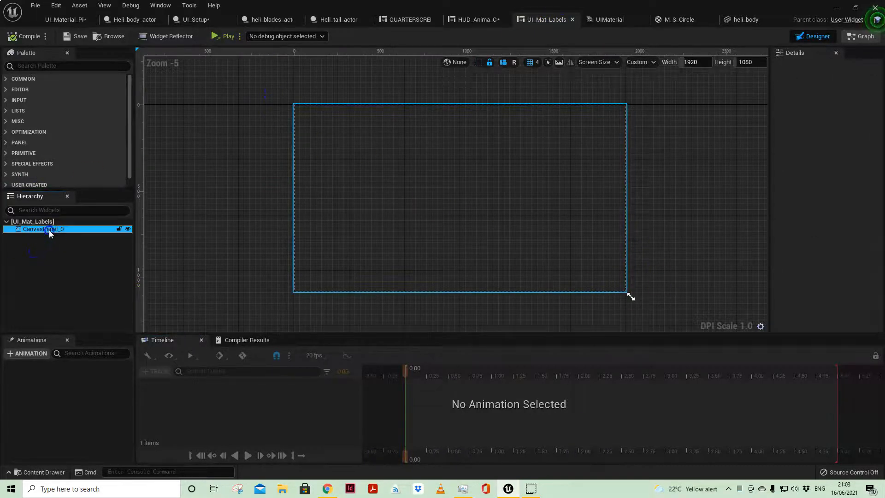
# - Go back to the UI_Mat_Labels event graph and examine the marker actor set-up chain and the ON TICK section
pyautogui.click(868, 39)
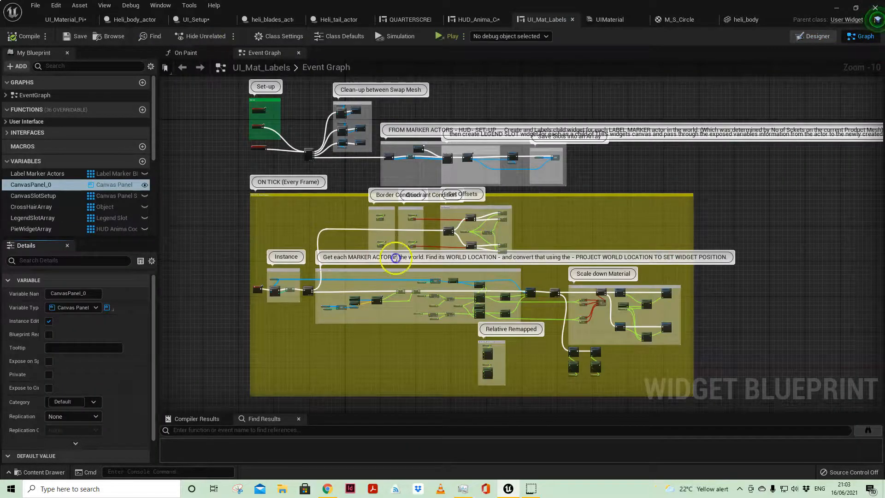
pyautogui.scroll(4, 373, 201)
pyautogui.moveTo(474, 138); pyautogui.dragTo(412, 232, button='right')
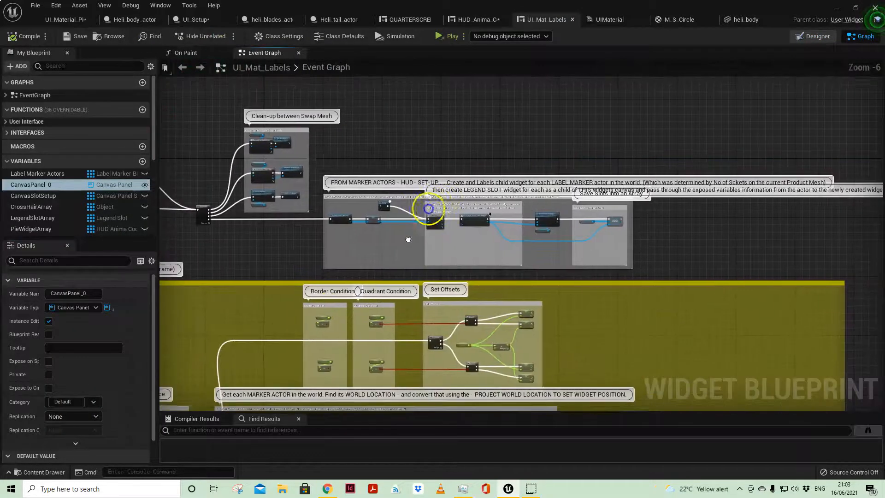
pyautogui.moveTo(534, 346); pyautogui.dragTo(633, 157, button='right')
pyautogui.scroll(-1, 434, 273)
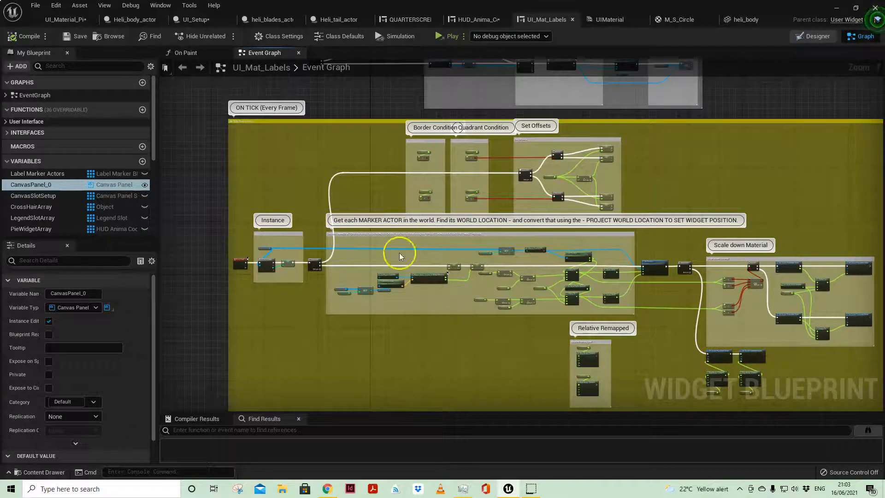
pyautogui.moveTo(509, 314); pyautogui.dragTo(494, 326, button='right')
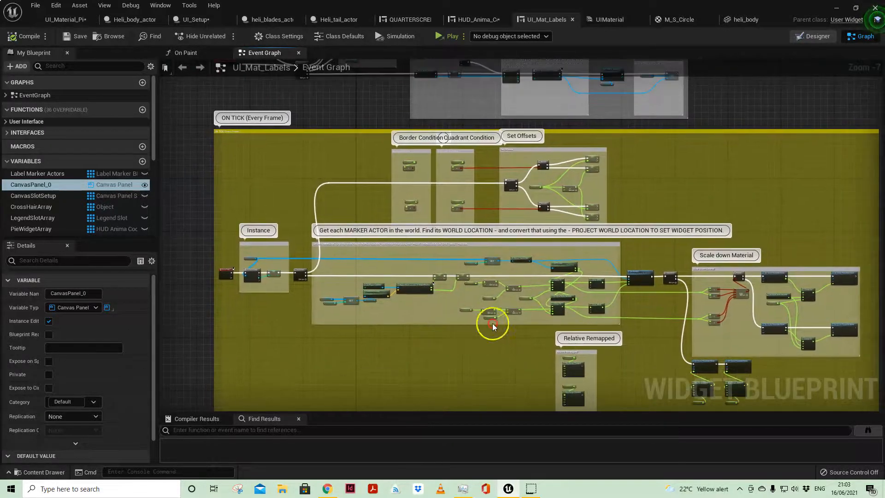
# - Inspect the Border Condition and Quadrant Condition groups by selecting the nodes of each in turn
pyautogui.scroll(5, 425, 148)
pyautogui.moveTo(274, 175); pyautogui.dragTo(233, 119, button='right')
pyautogui.moveTo(254, 96); pyautogui.dragTo(408, 381)
pyautogui.click(346, 254)
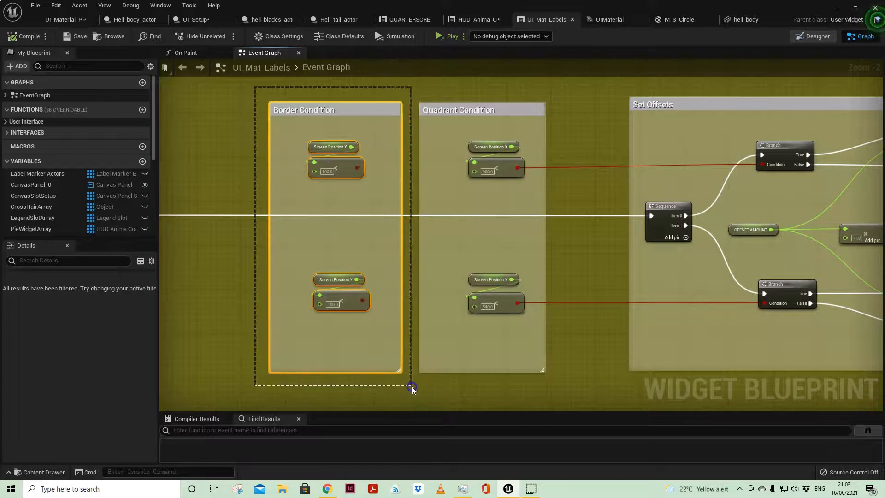
pyautogui.moveTo(414, 93); pyautogui.dragTo(576, 383)
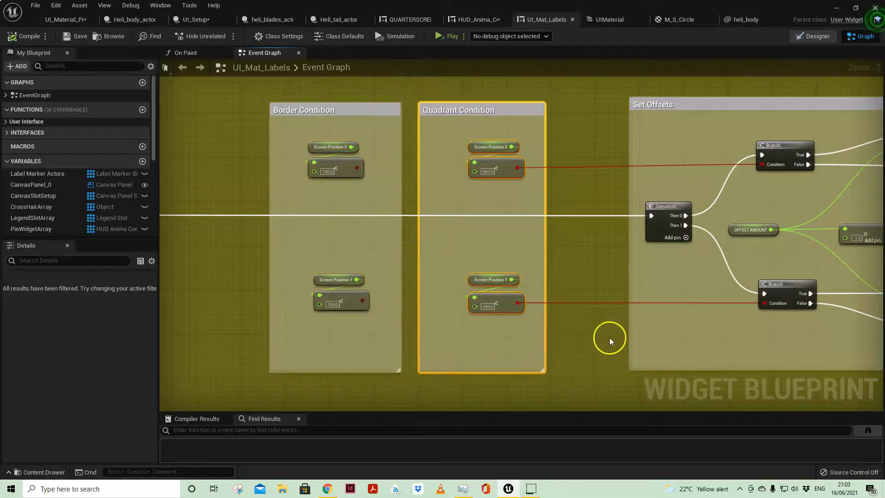
# - Inspect the Relative Remapped group by selecting its two Map Range Clamped nodes, and return to the ON TICK overview
pyautogui.scroll(-5, 609, 338)
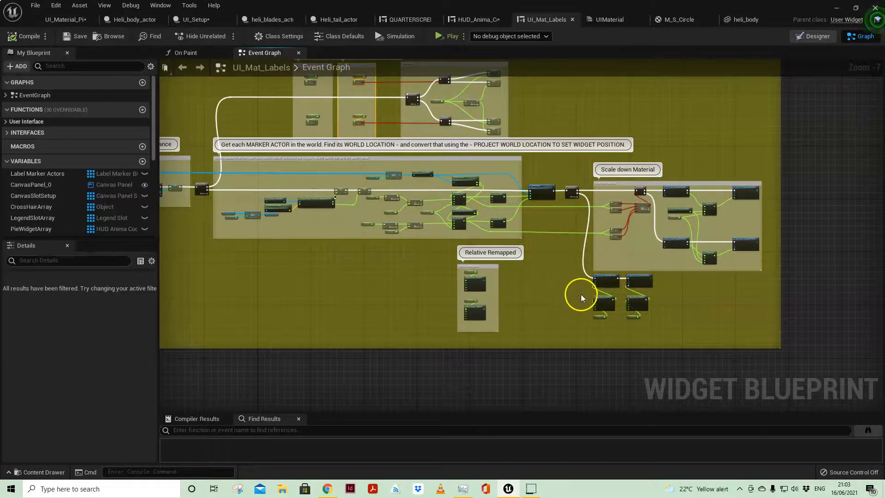
pyautogui.scroll(1, 581, 294)
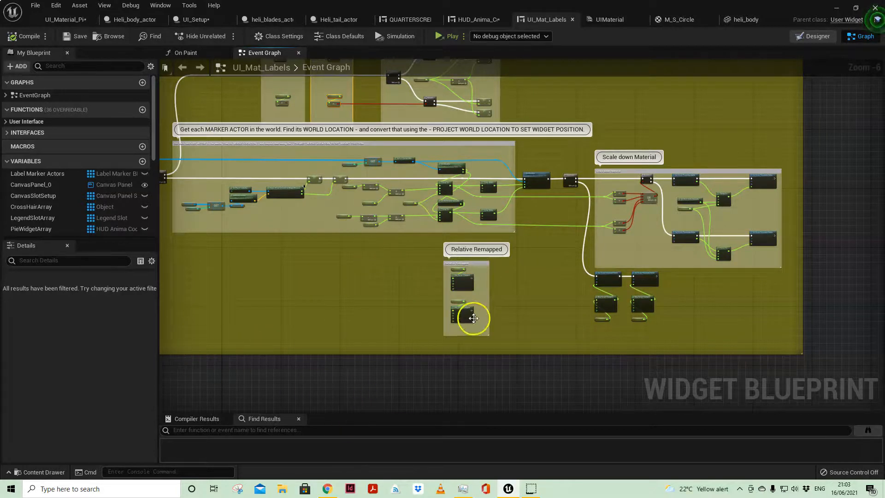
pyautogui.scroll(5, 474, 318)
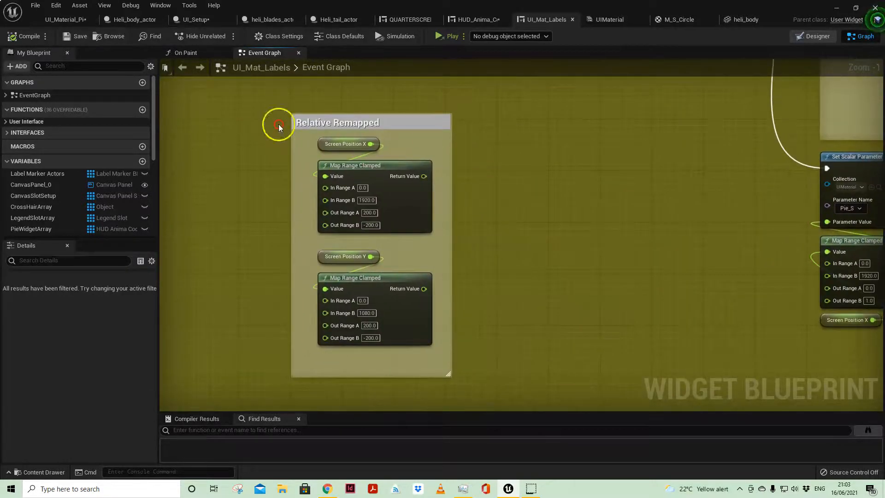
pyautogui.click(418, 123)
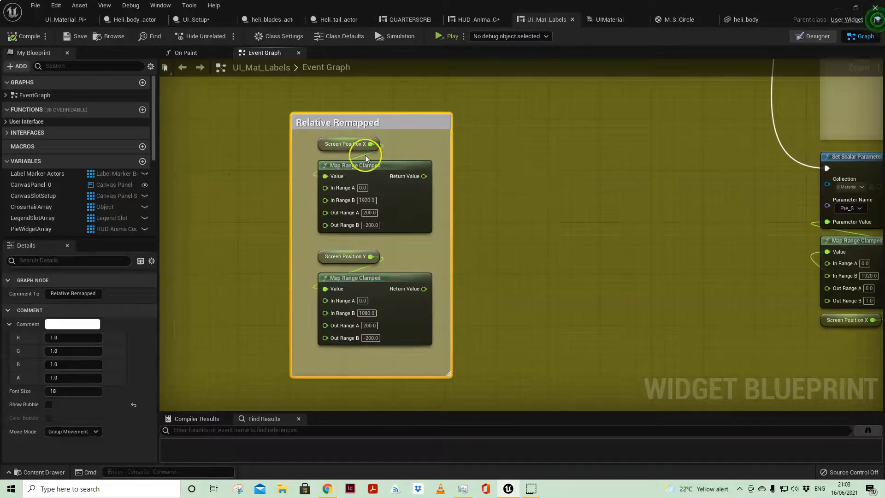
pyautogui.moveTo(246, 128); pyautogui.dragTo(540, 352)
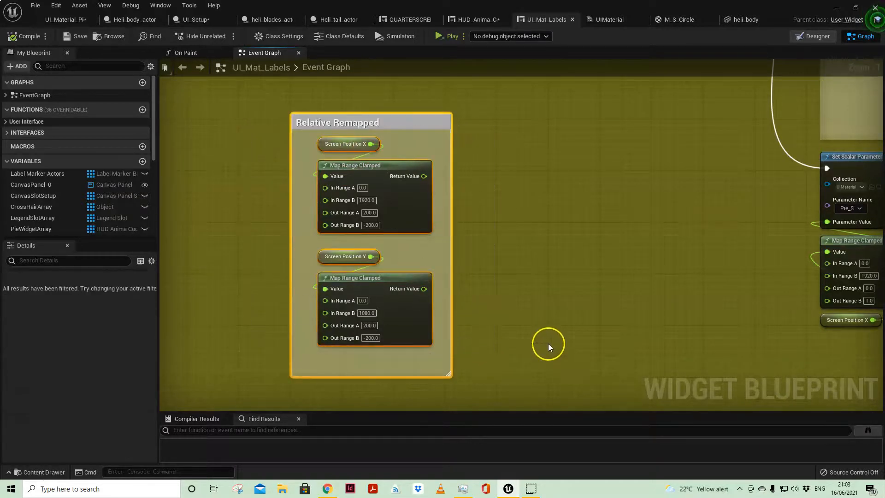
pyautogui.scroll(-6, 541, 258)
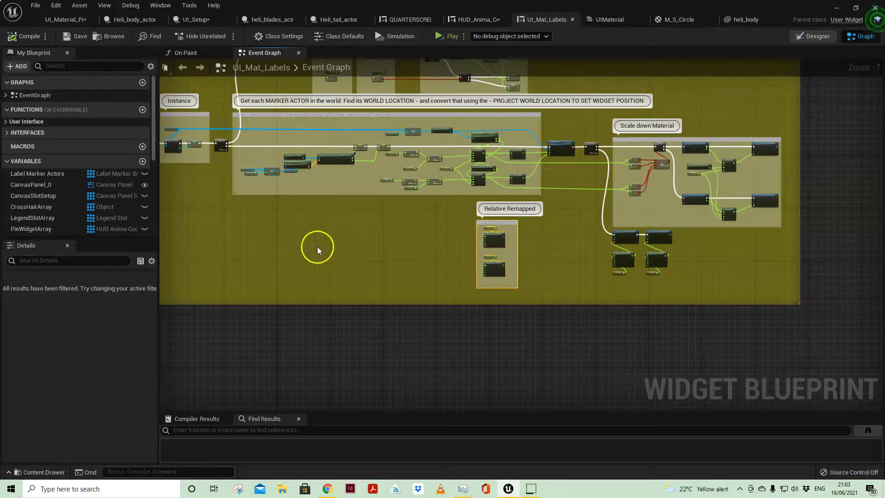
pyautogui.moveTo(338, 229); pyautogui.dragTo(388, 319, button='right')
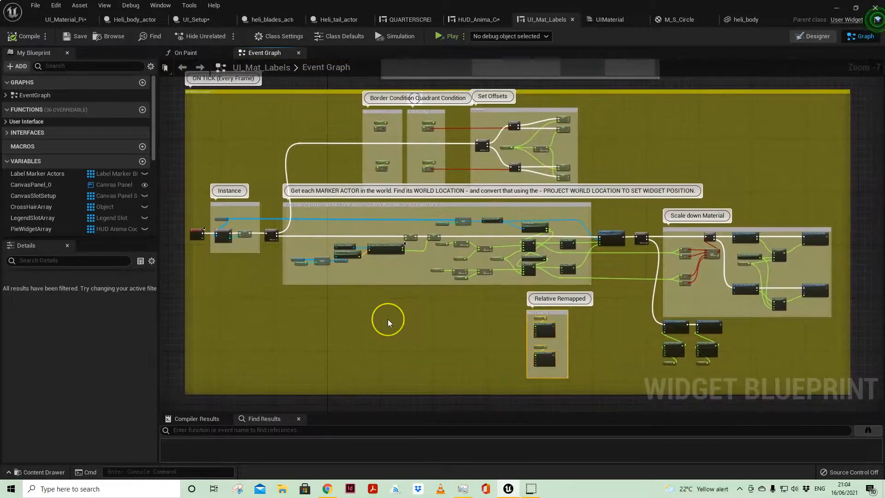